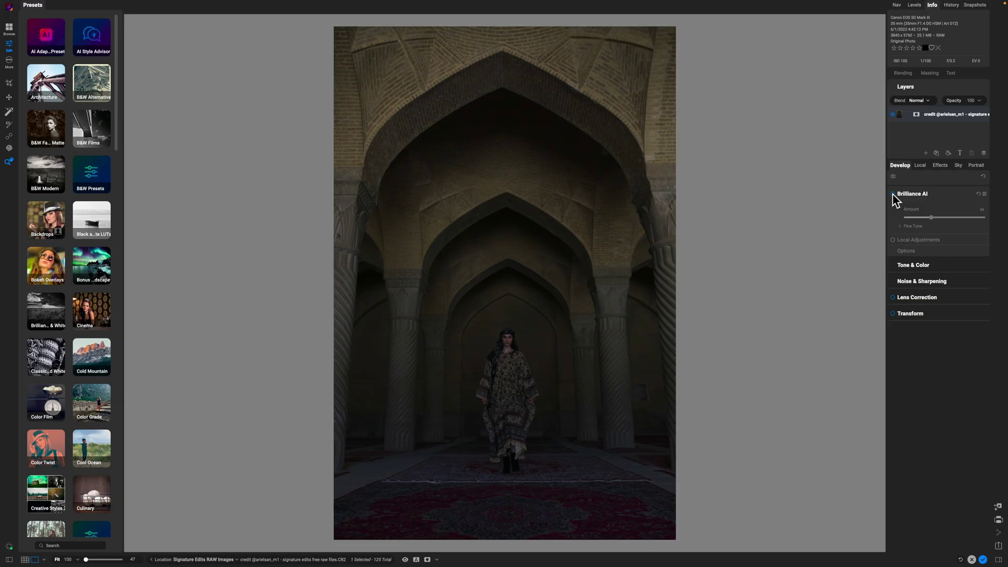
- Turn on Brilliance AI and compare the photo with the adjustment off and on
click(893, 194)
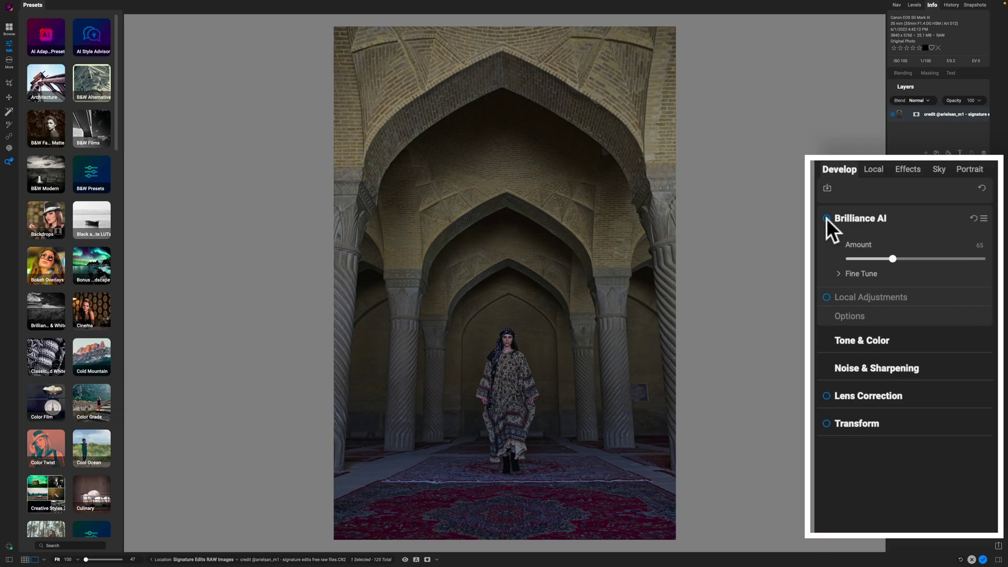
click(826, 219)
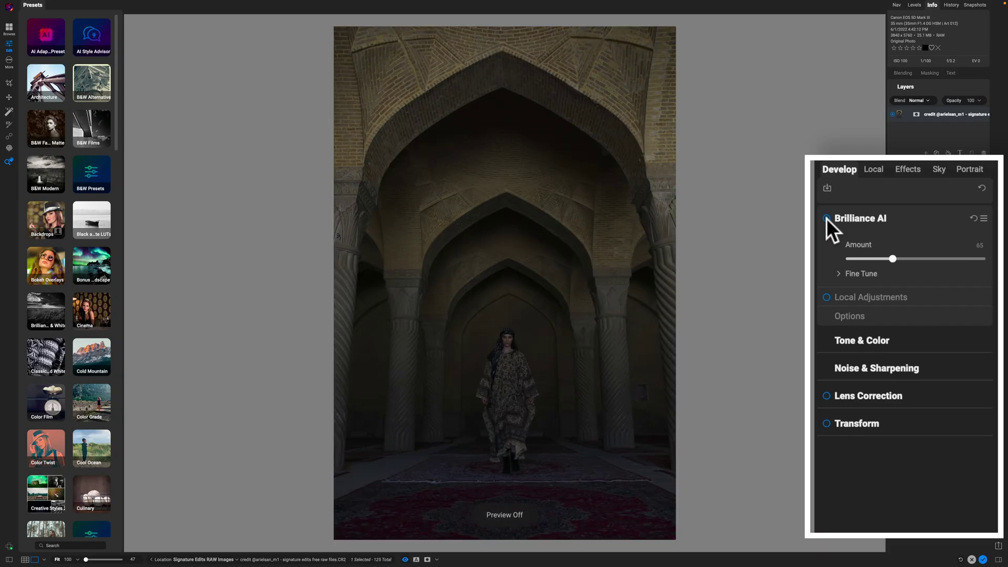
click(826, 219)
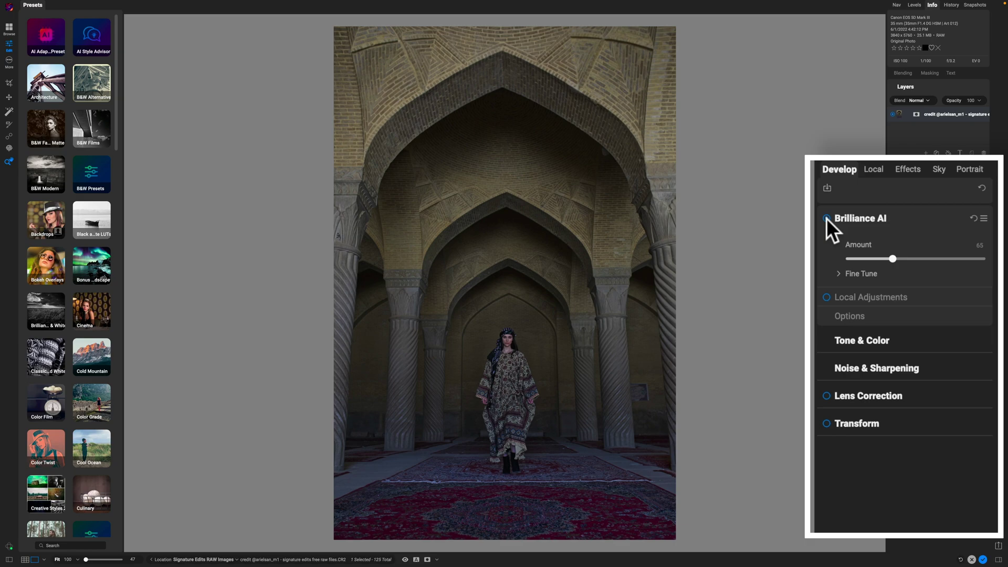
click(826, 218)
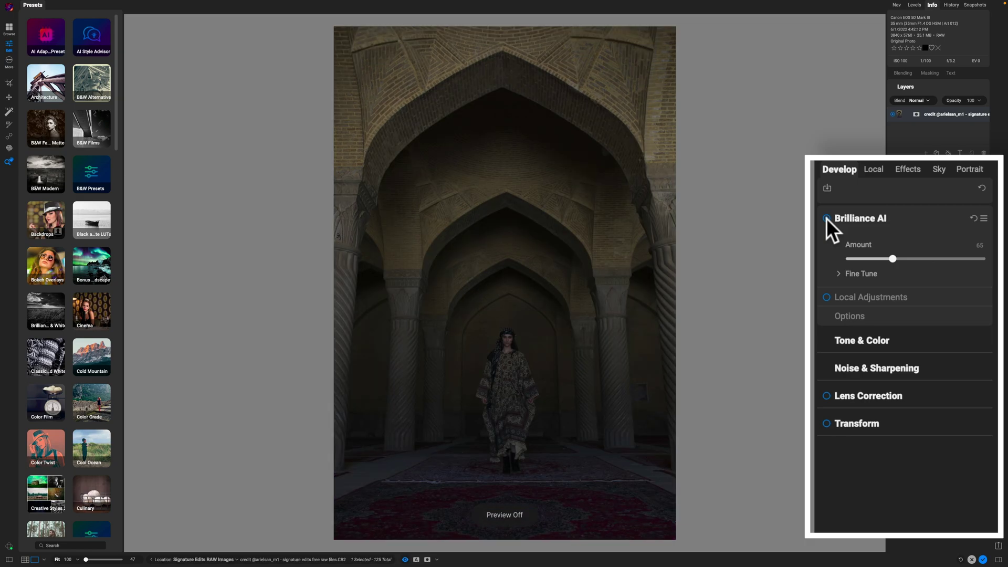
click(826, 218)
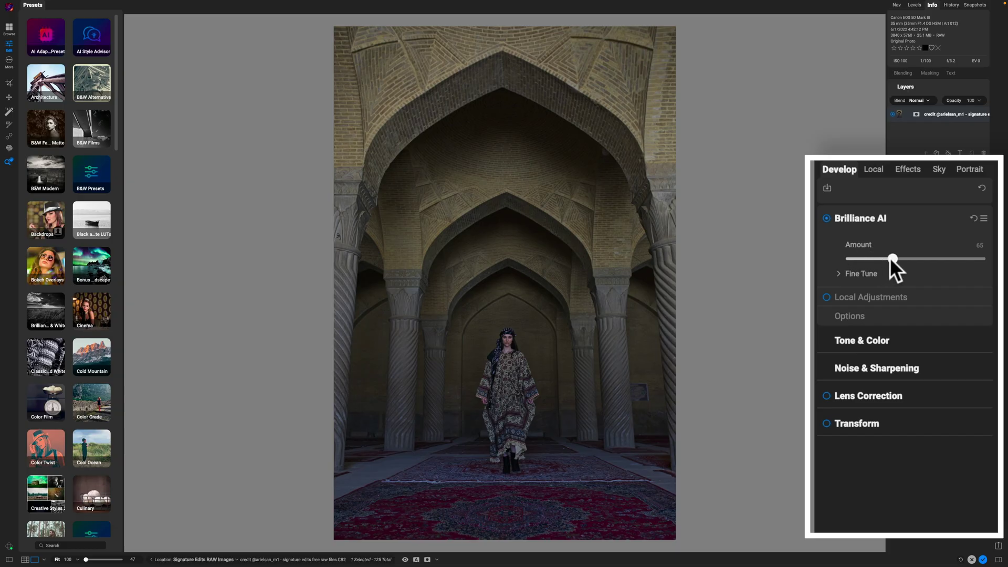
- Try Brilliance AI amounts from 0 through 51 and 66 up to the maximum, and leave the Amount at 200
drag(868, 258, 852, 259)
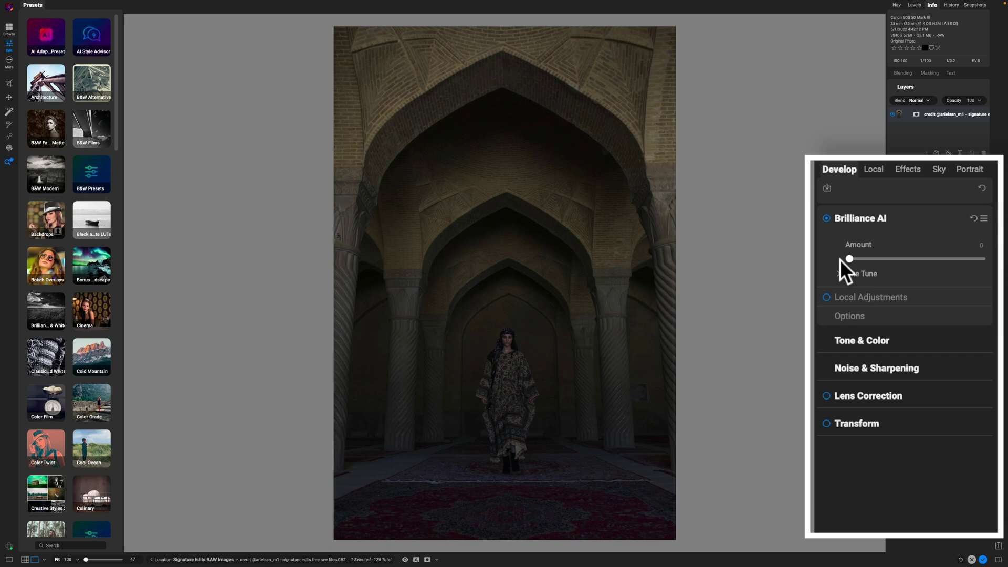
click(840, 260)
drag(850, 257, 981, 258)
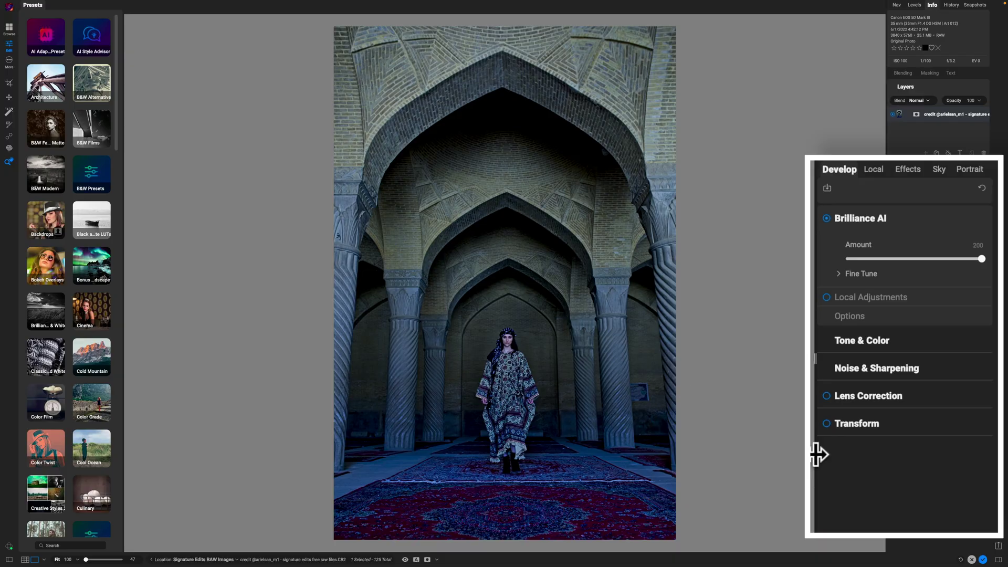
drag(972, 258, 891, 260)
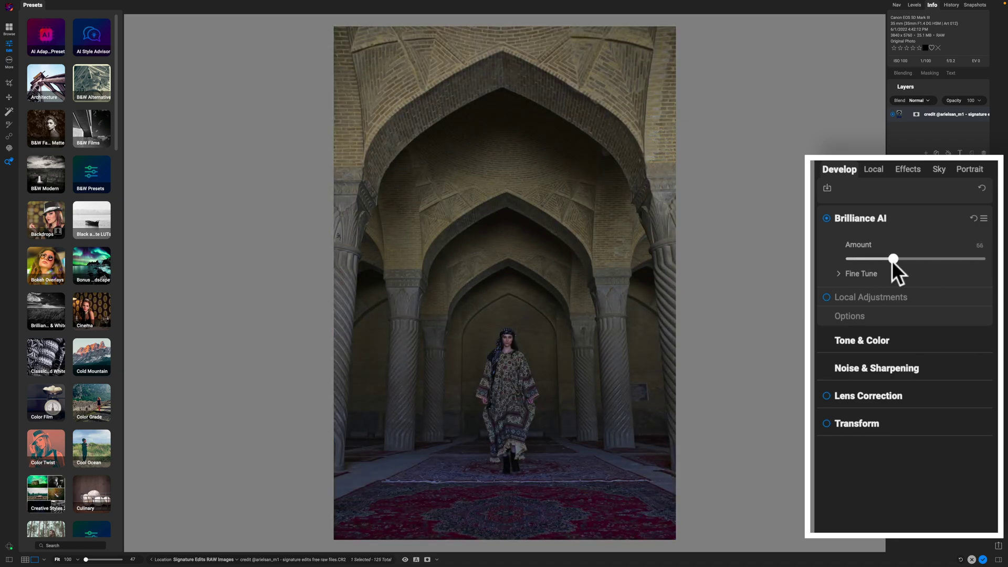
drag(911, 268, 990, 259)
click(989, 258)
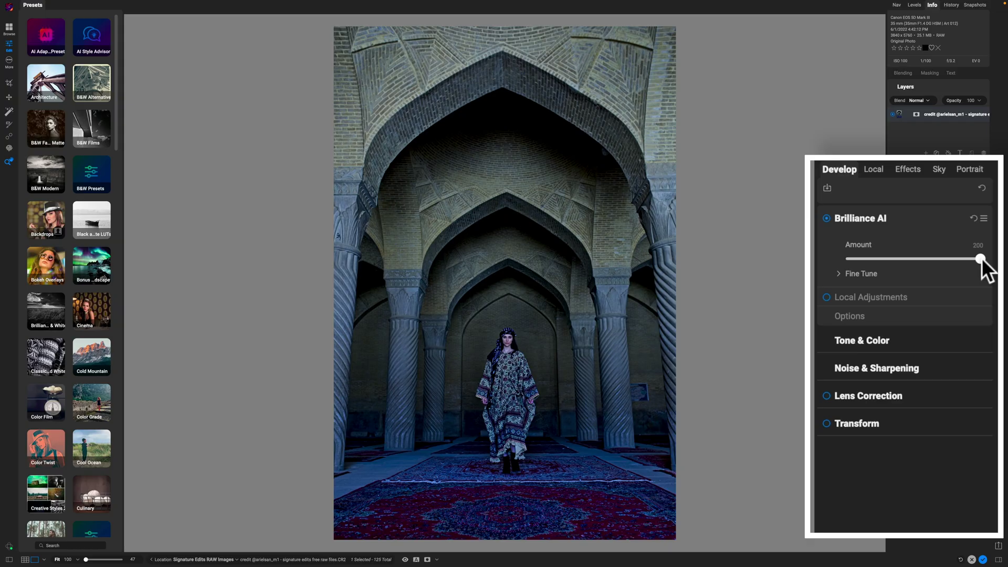
drag(949, 257, 892, 257)
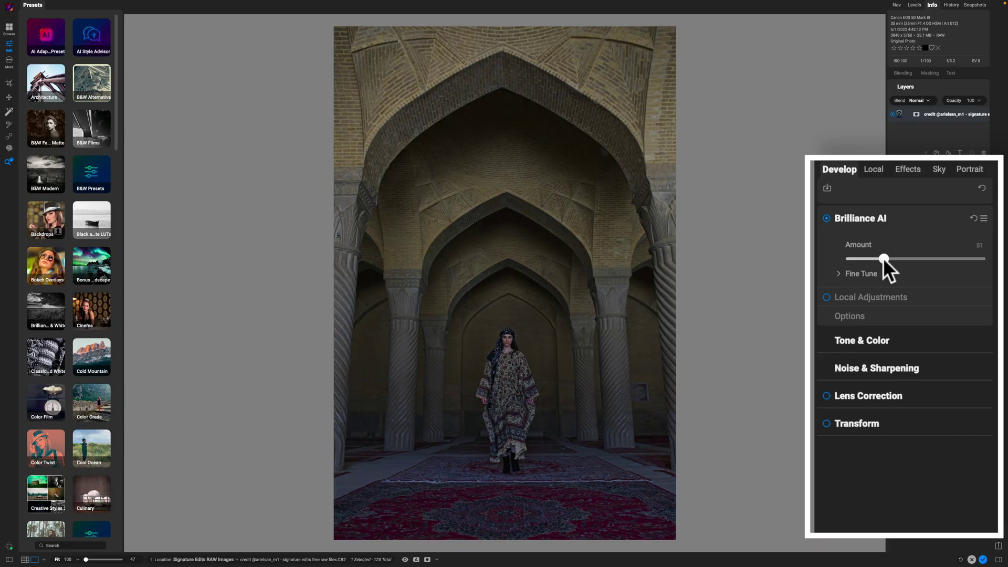
drag(969, 256, 996, 258)
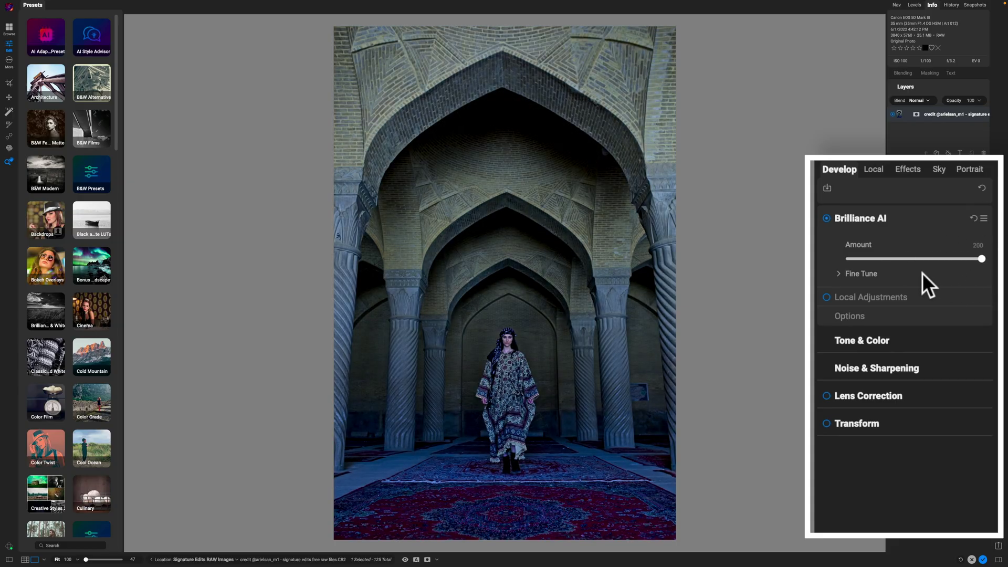
- Reveal the Brilliance AI fine-tuning controls, set the Color Amount to 0, and compare with the unedited photo
click(836, 273)
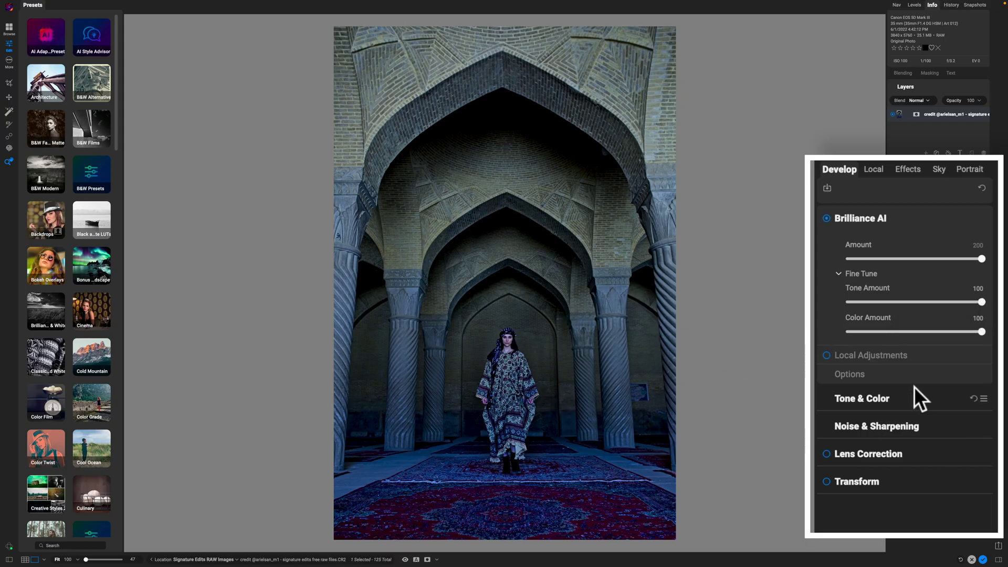
drag(980, 332, 849, 332)
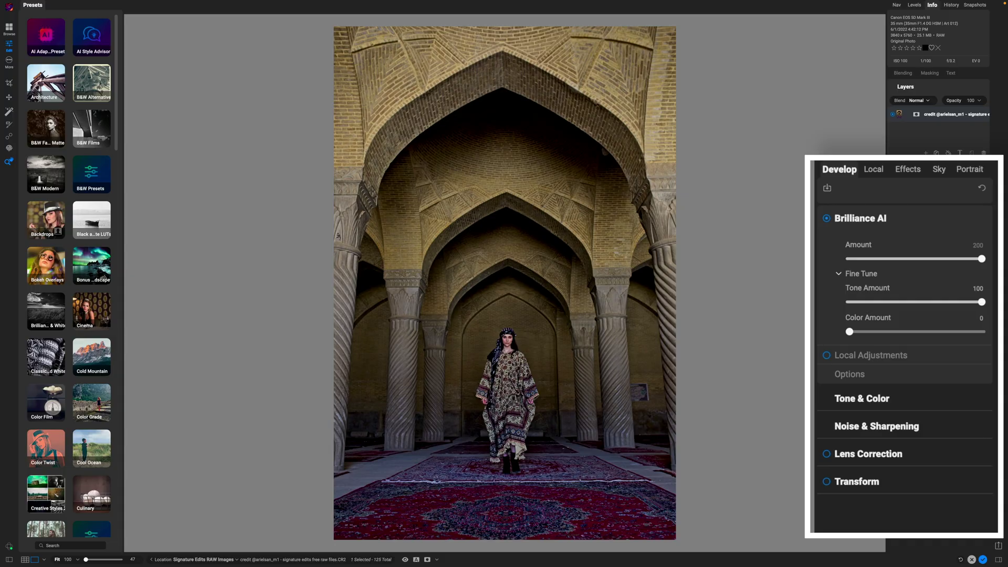
key(backslash)
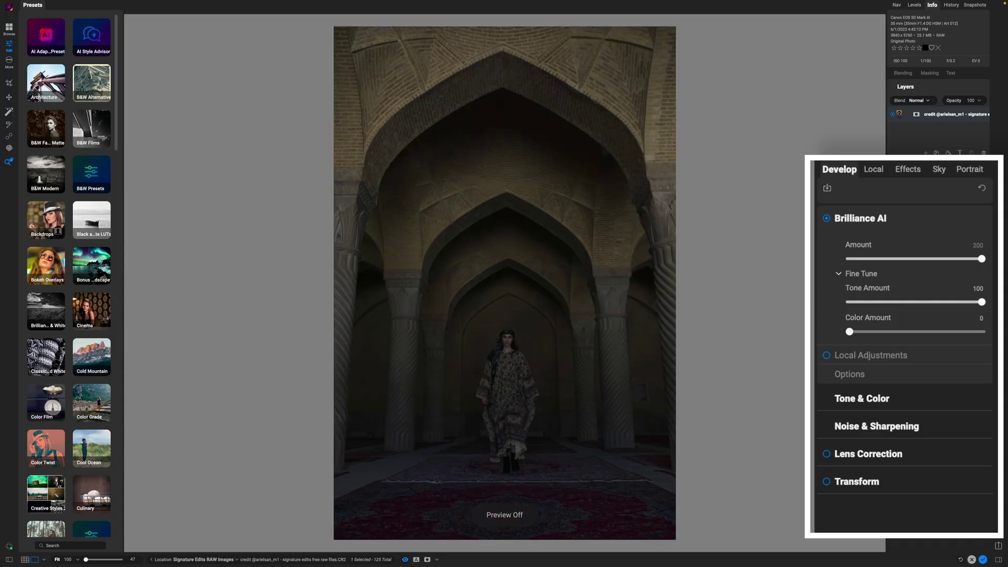
key(backslash)
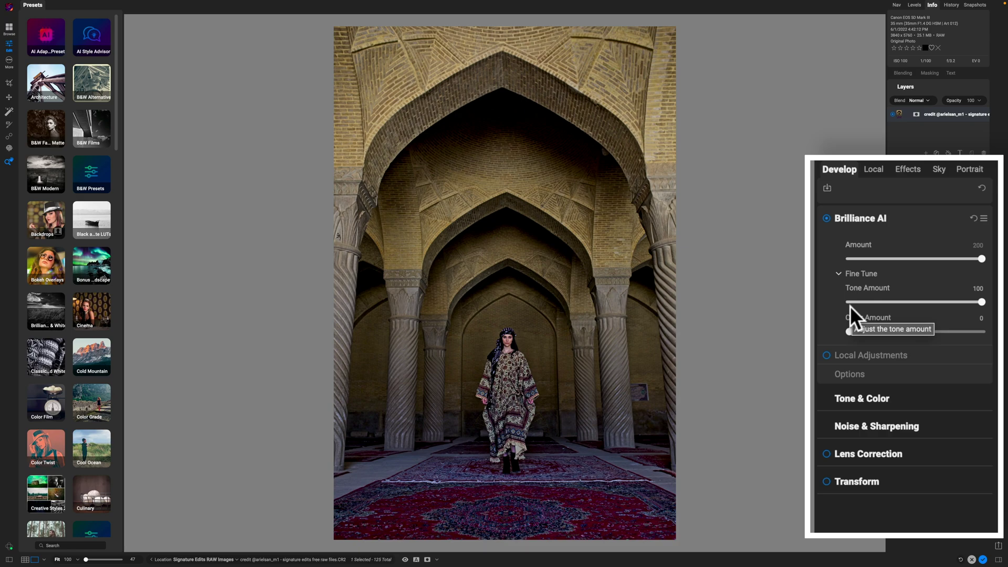
- Set the Brilliance AI Tone Amount to 44, compare with the unedited photo, and set the Color Amount to 13
drag(981, 301, 842, 308)
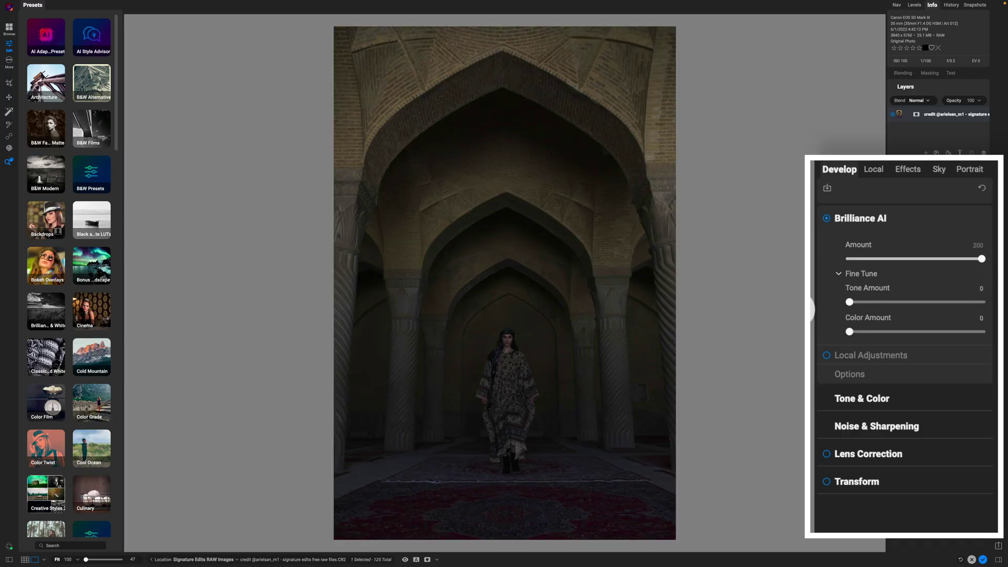
key(backslash)
drag(855, 300, 869, 300)
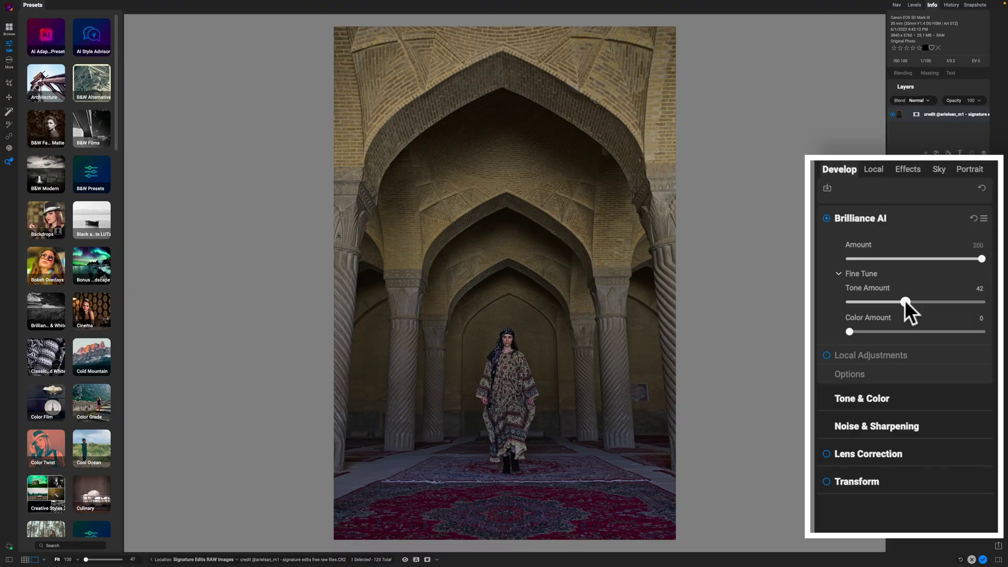
click(905, 301)
click(906, 301)
key(ctrl+p)
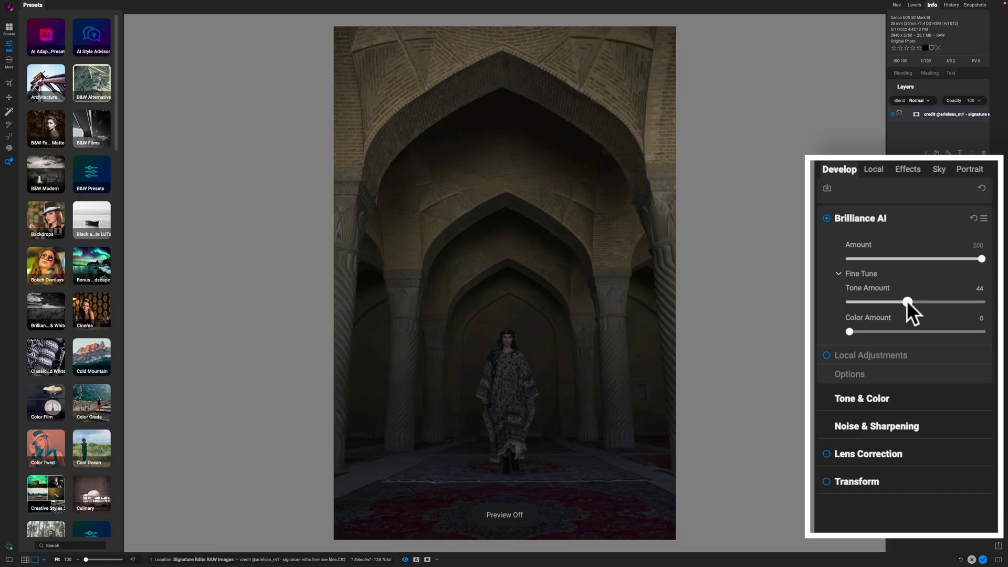
key(ctrl+p)
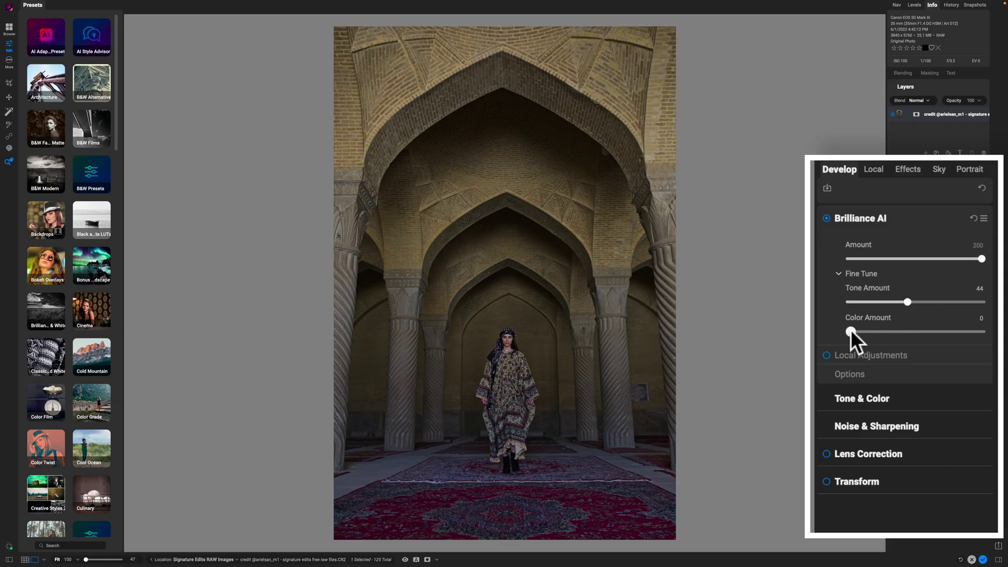
drag(856, 330, 873, 329)
- Try the As Shot white balance in the Brilliance AI options, return it to Auto, and collapse the Brilliance AI settings
click(863, 374)
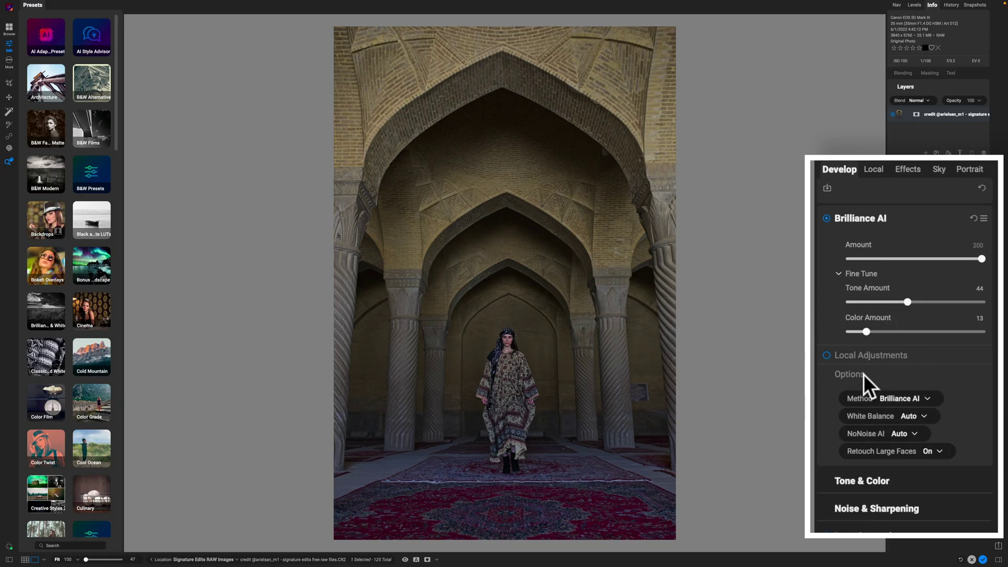
click(924, 415)
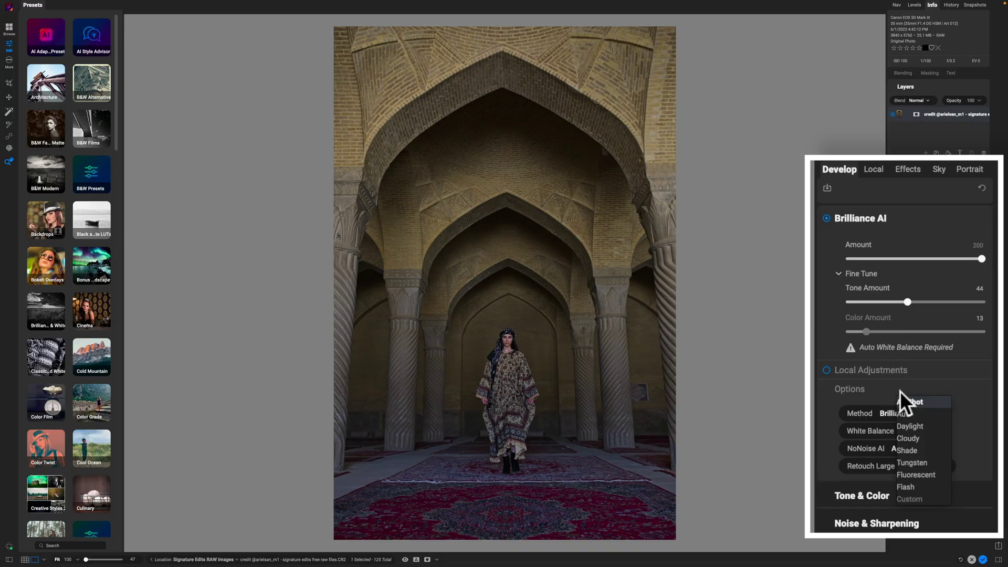
click(907, 415)
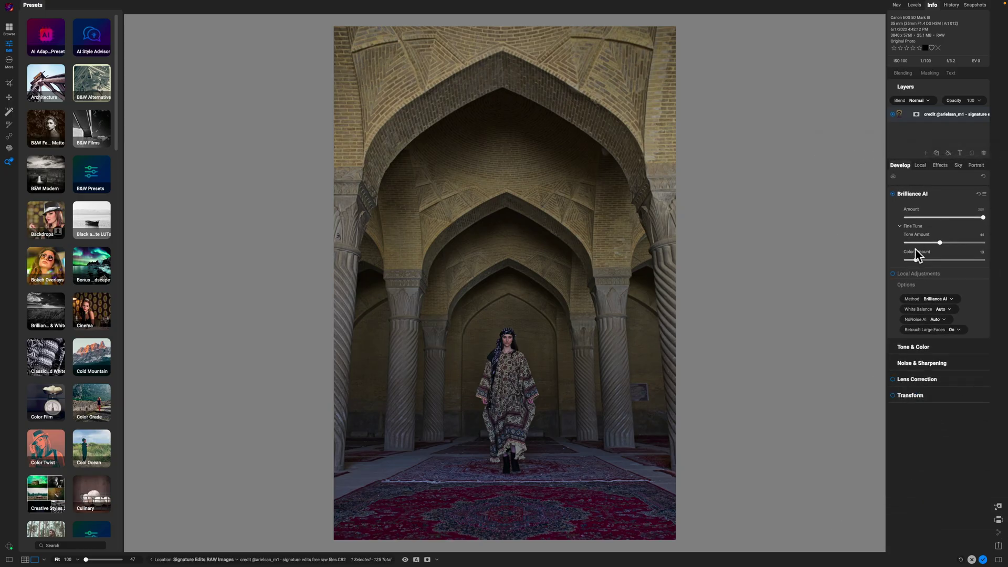
click(906, 285)
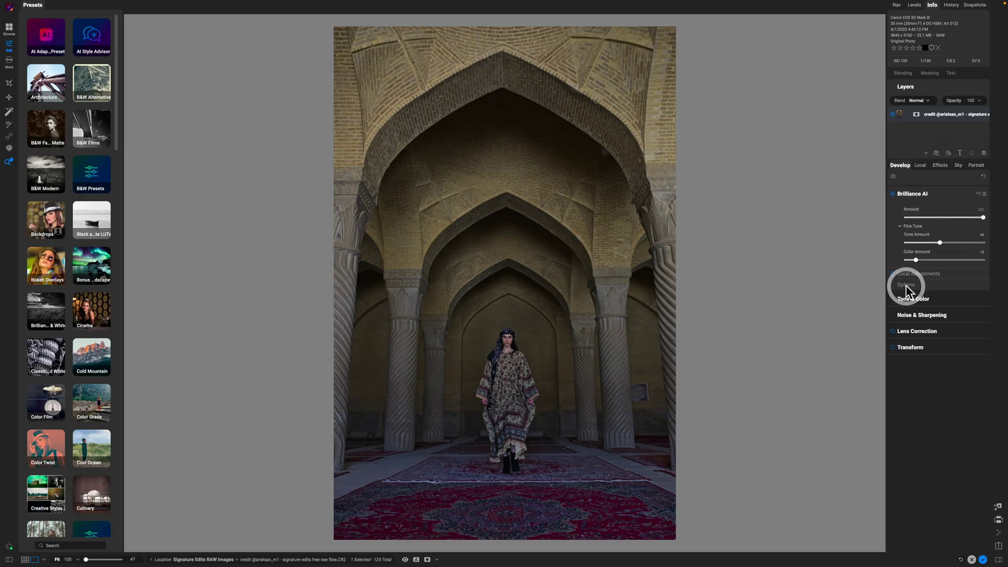
click(920, 195)
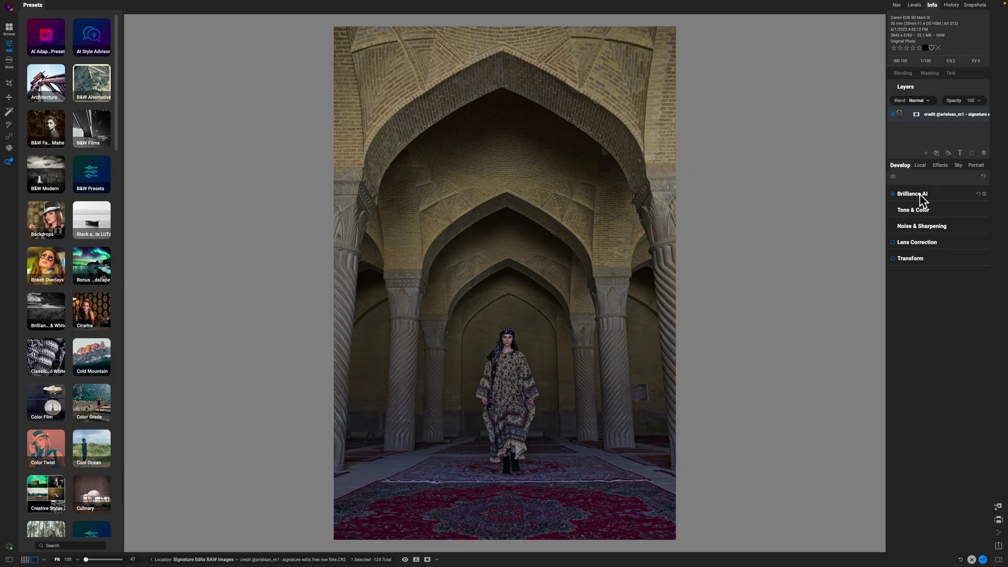
- Activate the Healing Brush for retouching the area around the plaque on the back wall beside the woman
click(639, 399)
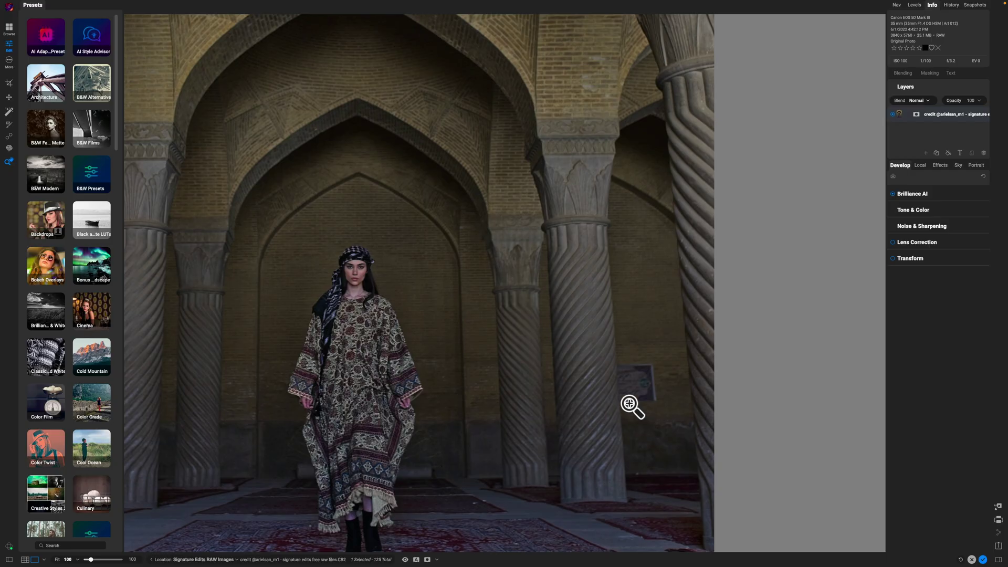
drag(632, 394, 626, 339)
click(627, 338)
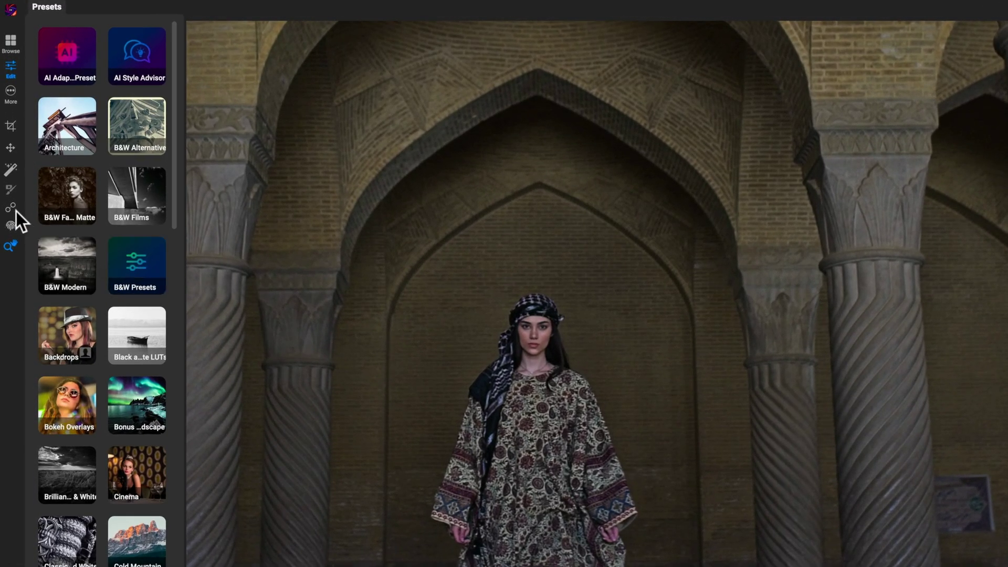
mouse_move(13, 210)
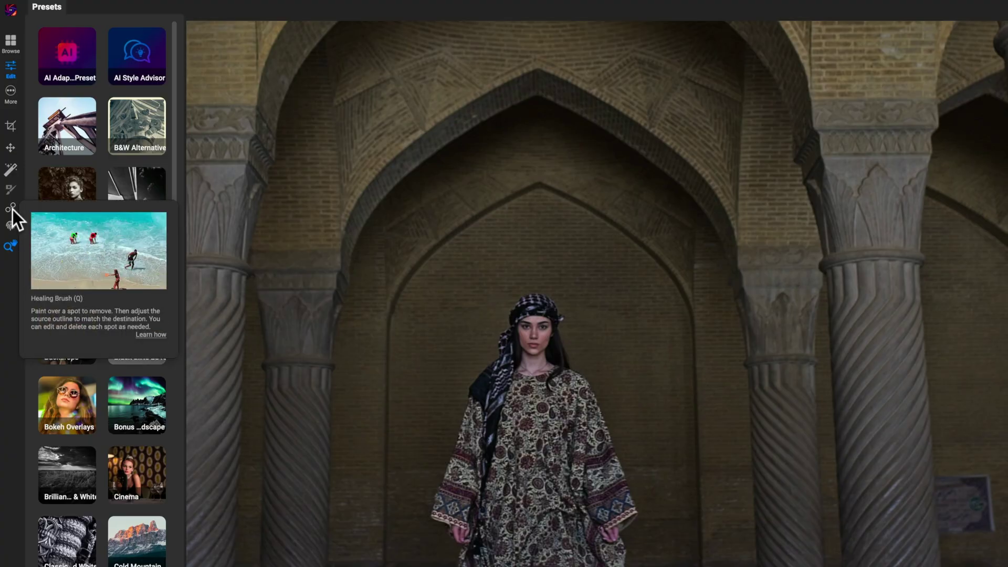
click(12, 209)
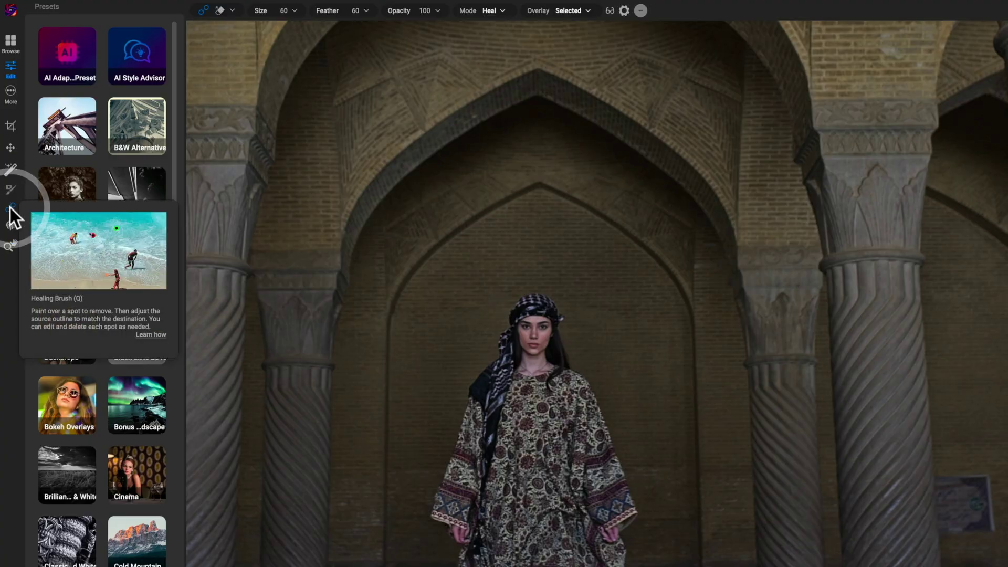
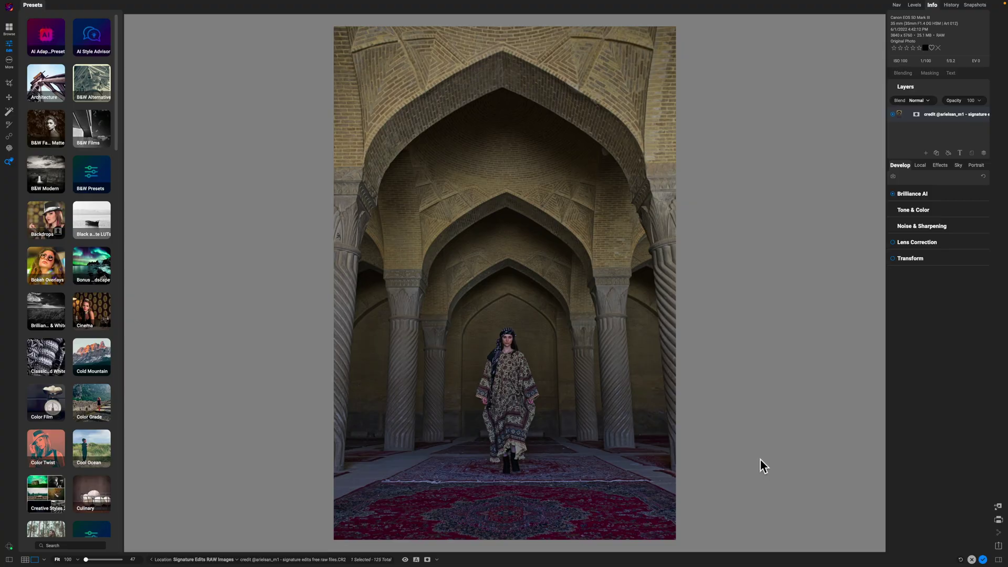
click(604, 153)
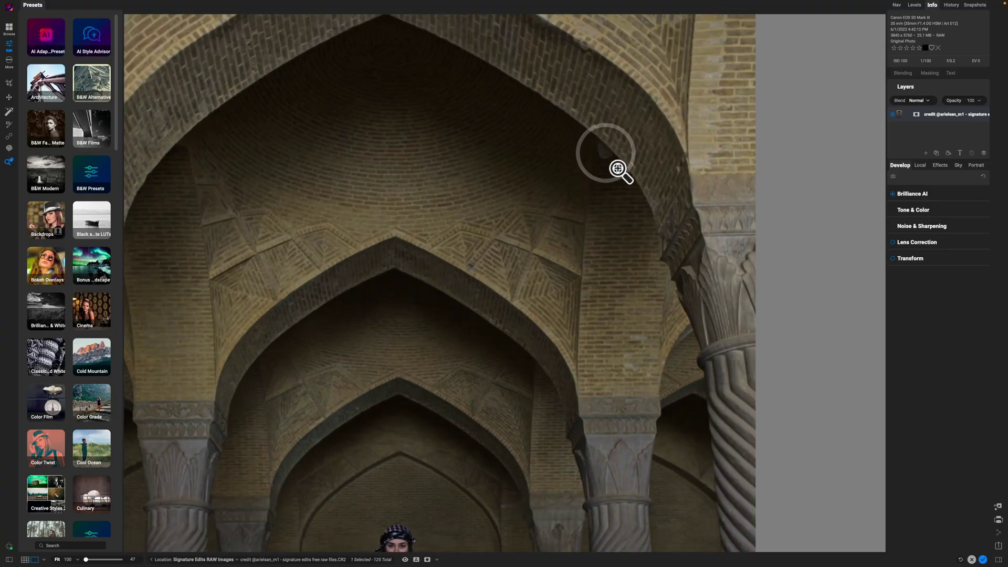
click(607, 163)
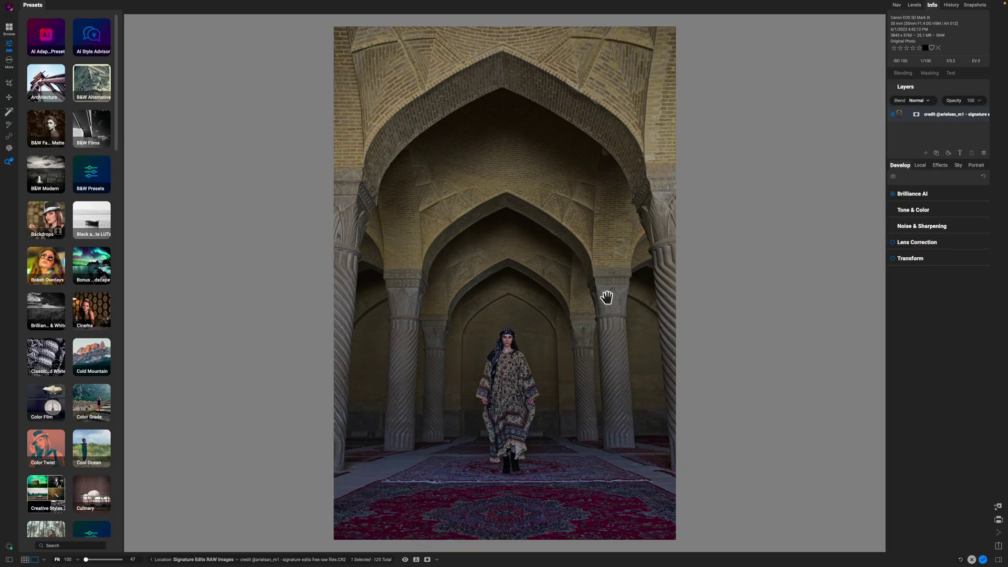
click(935, 166)
click(939, 193)
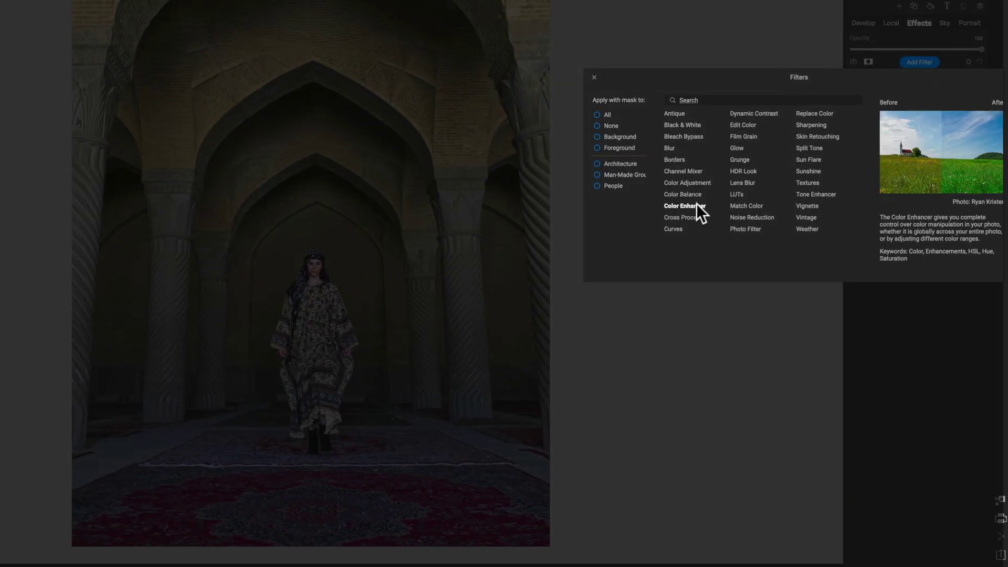
click(695, 206)
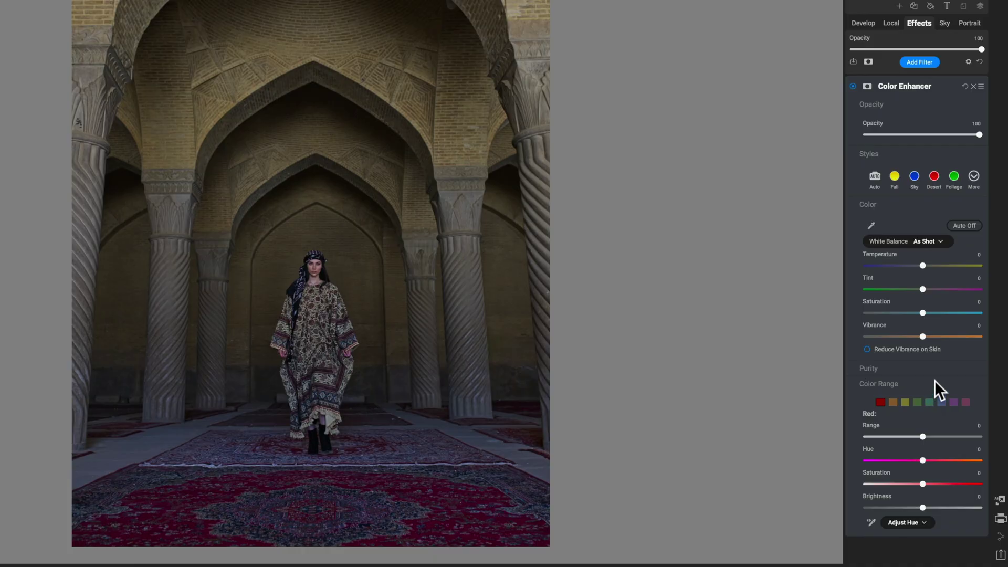
click(971, 84)
- Add a Match Color filter to the photo
click(931, 63)
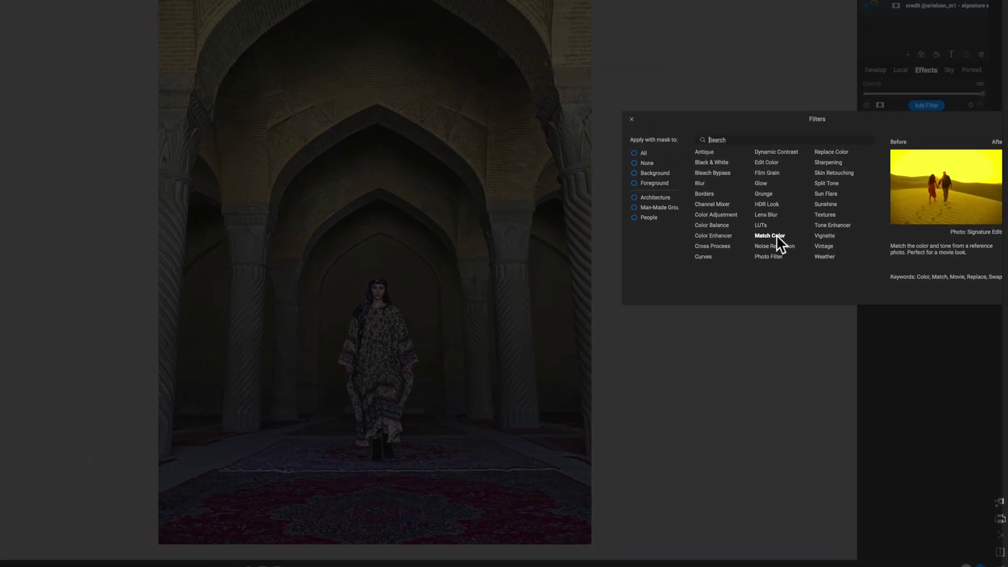
click(776, 236)
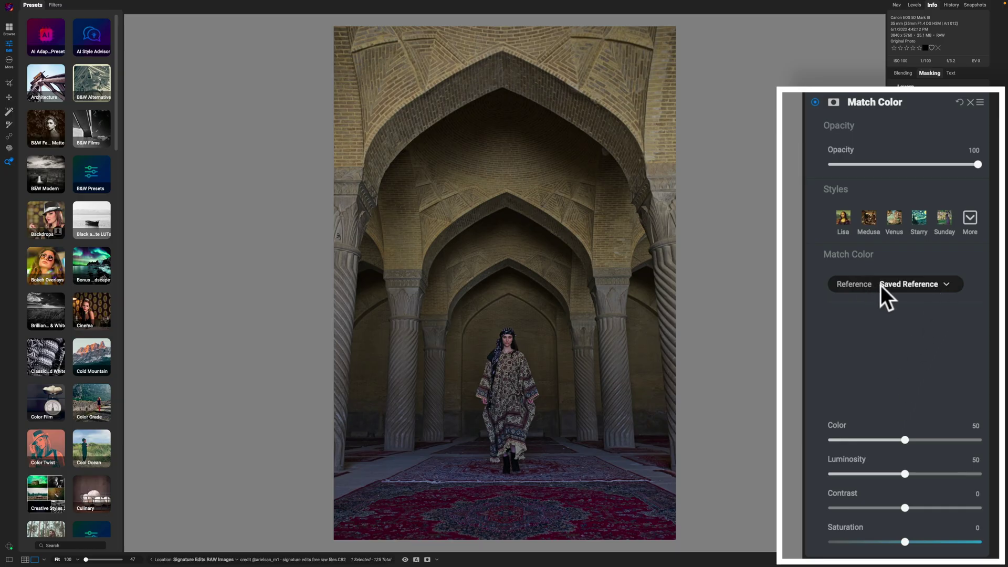
click(910, 285)
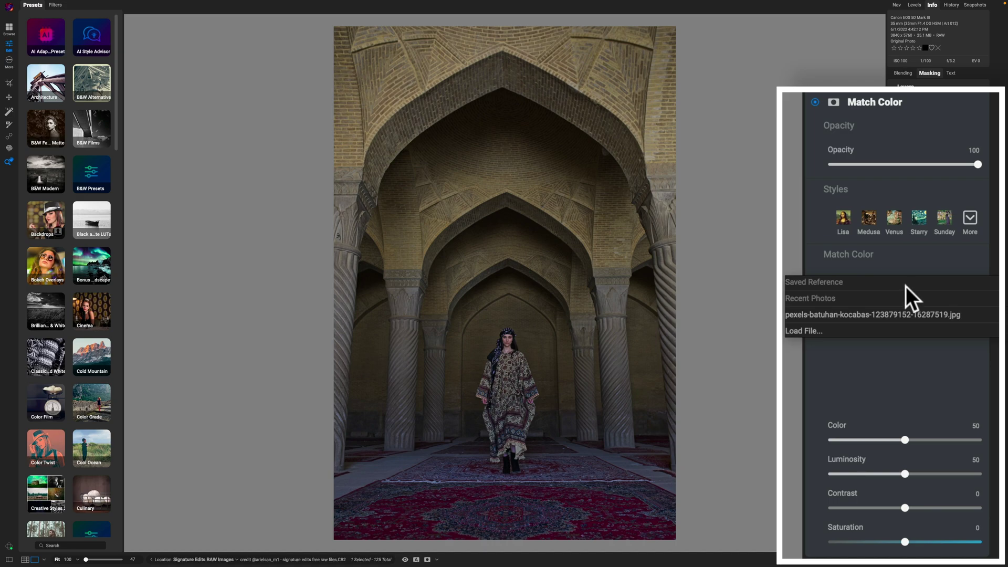
click(833, 332)
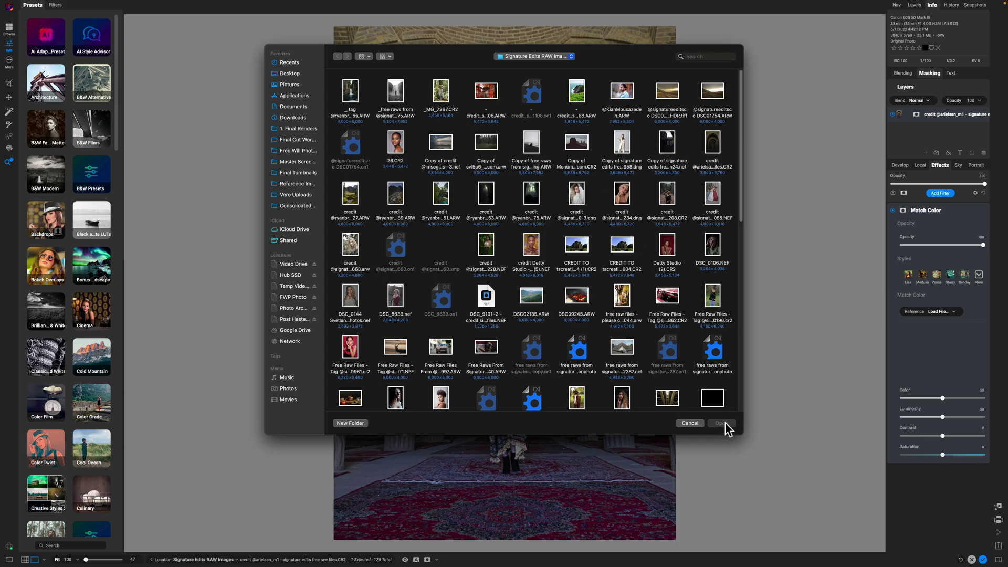
click(689, 423)
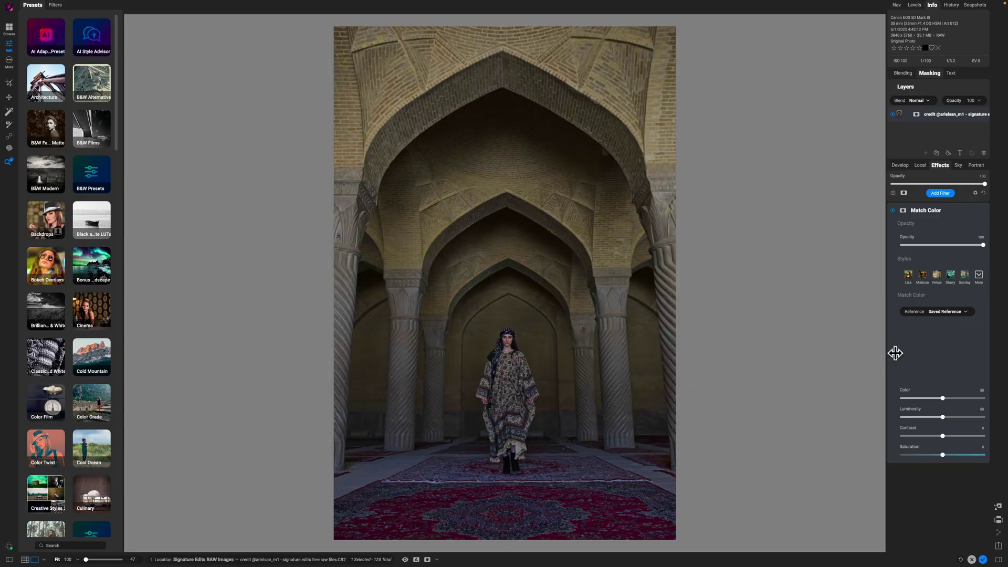
- Load the recently used Pexels photo as the Match Color reference and set the filter's Color to 26
click(939, 311)
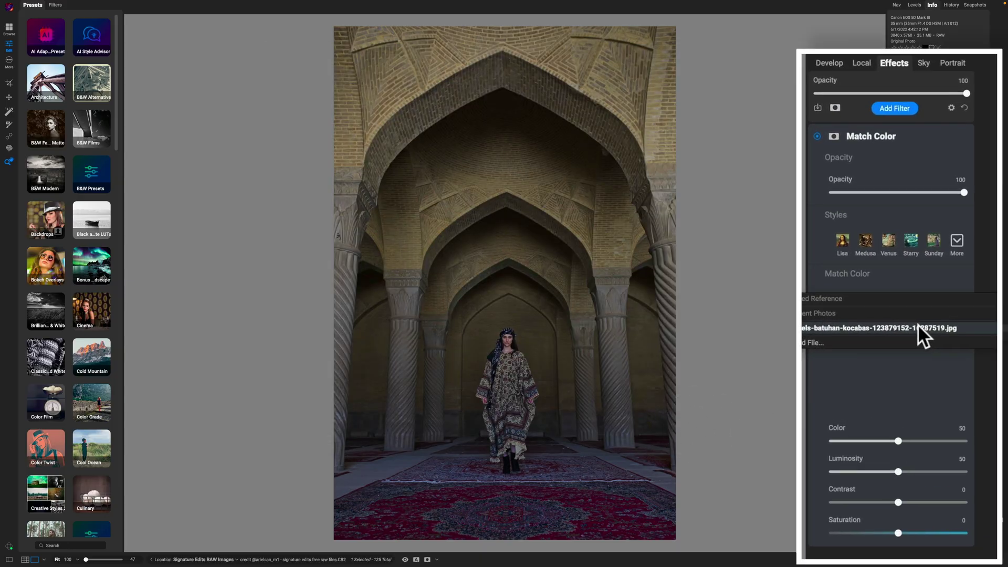
click(917, 326)
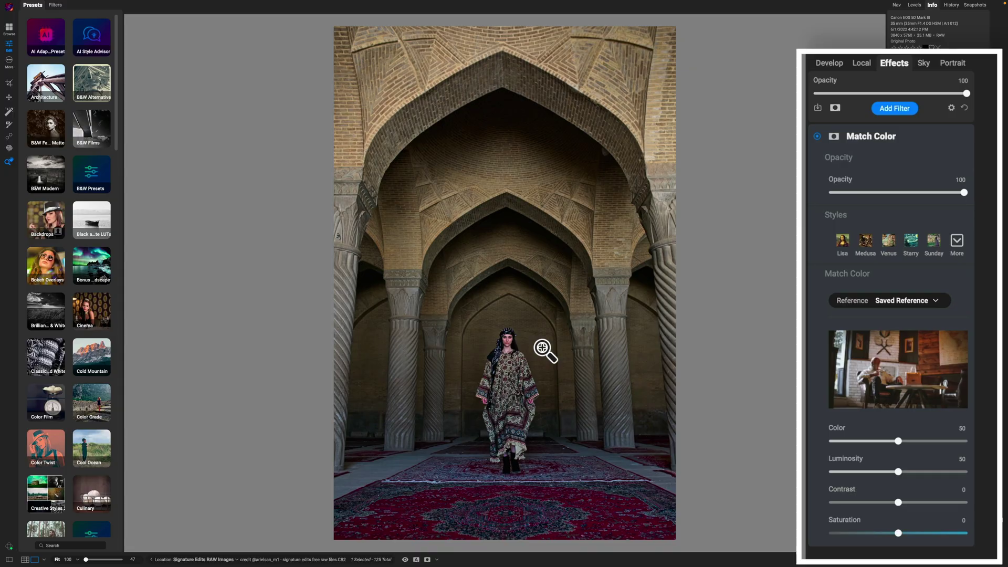
click(891, 441)
drag(961, 441, 862, 445)
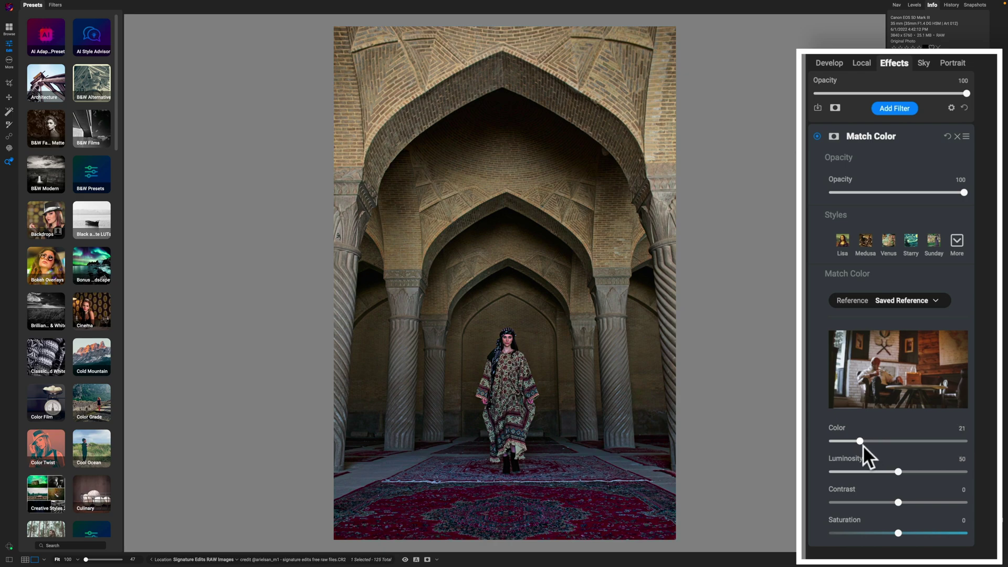
click(867, 443)
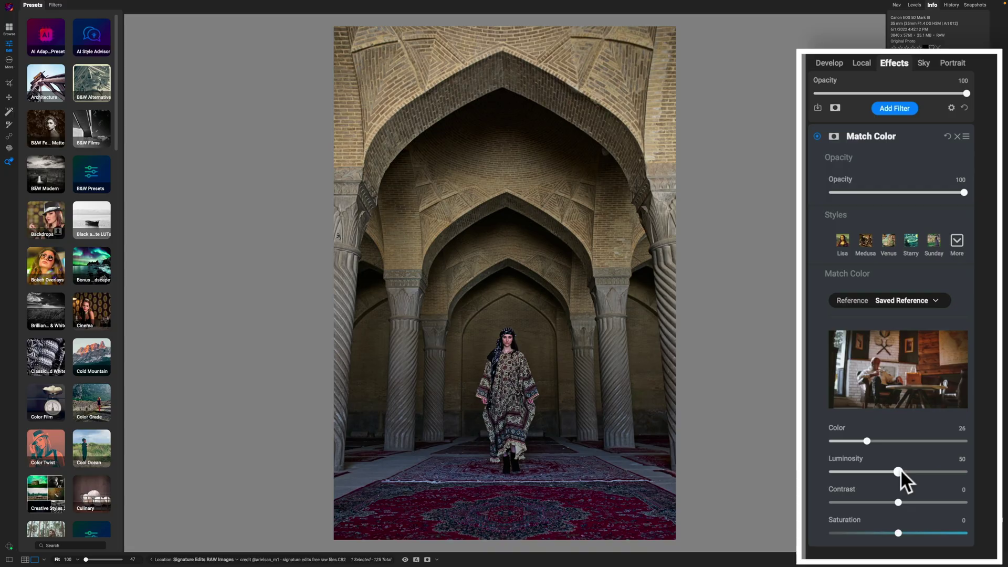
- Set the Match Color Luminosity to 25 and review the Brilliance AI tone and color amounts
drag(897, 471, 862, 472)
click(865, 471)
click(830, 61)
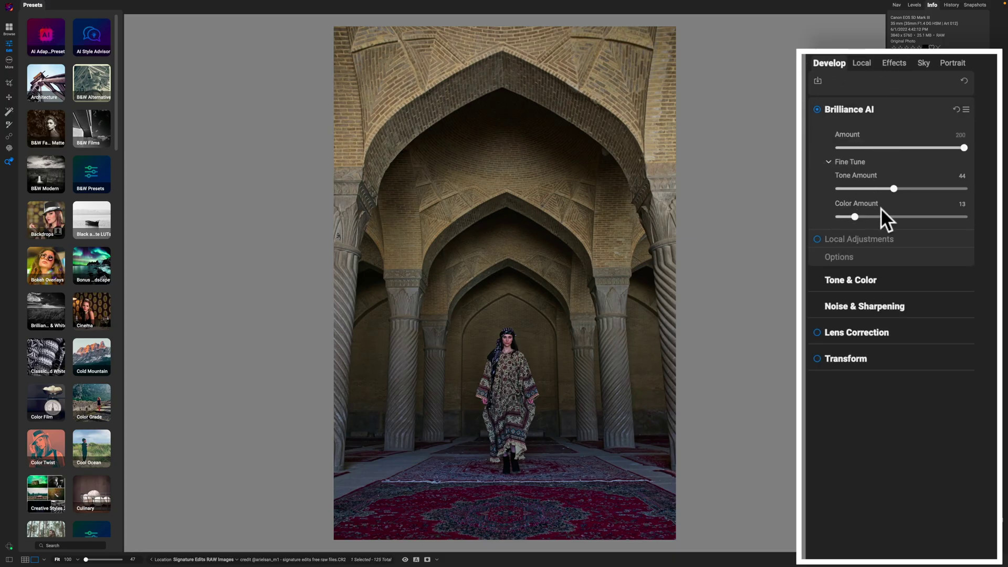
click(892, 62)
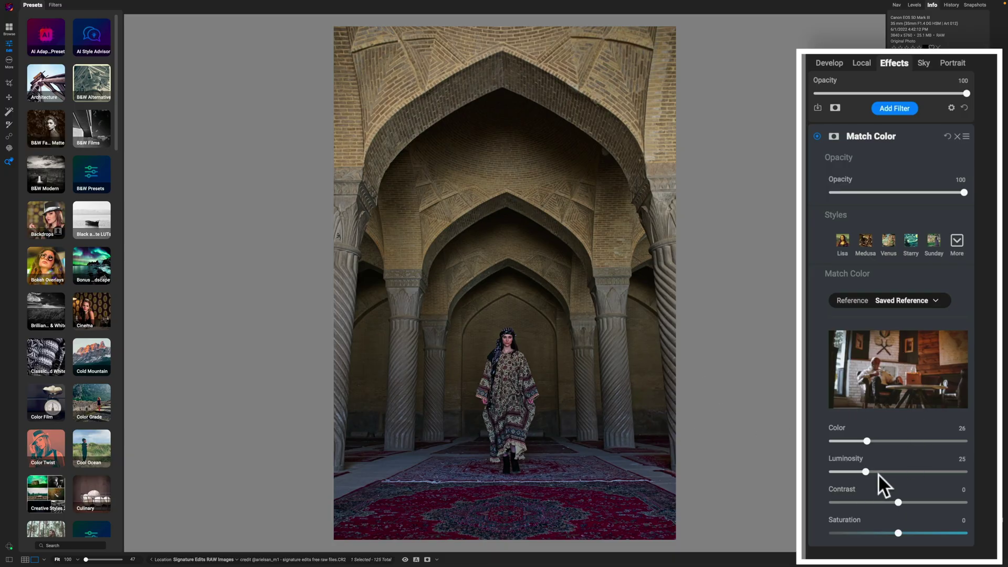
- Set the Match Color filter's Color to 30, try its Luminosity at 87, and bring Luminosity down to 24
drag(873, 441, 863, 471)
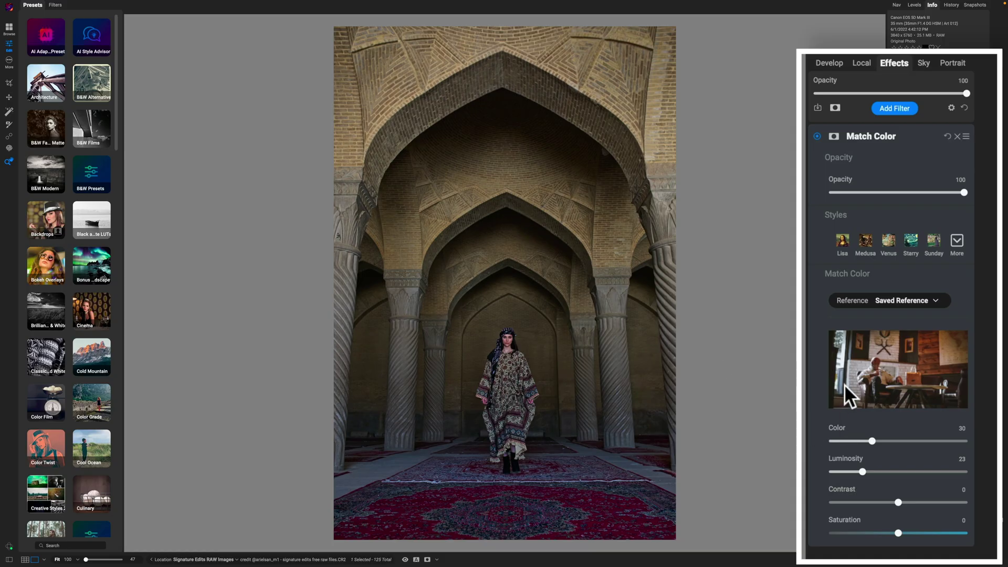
drag(862, 469, 944, 472)
click(945, 472)
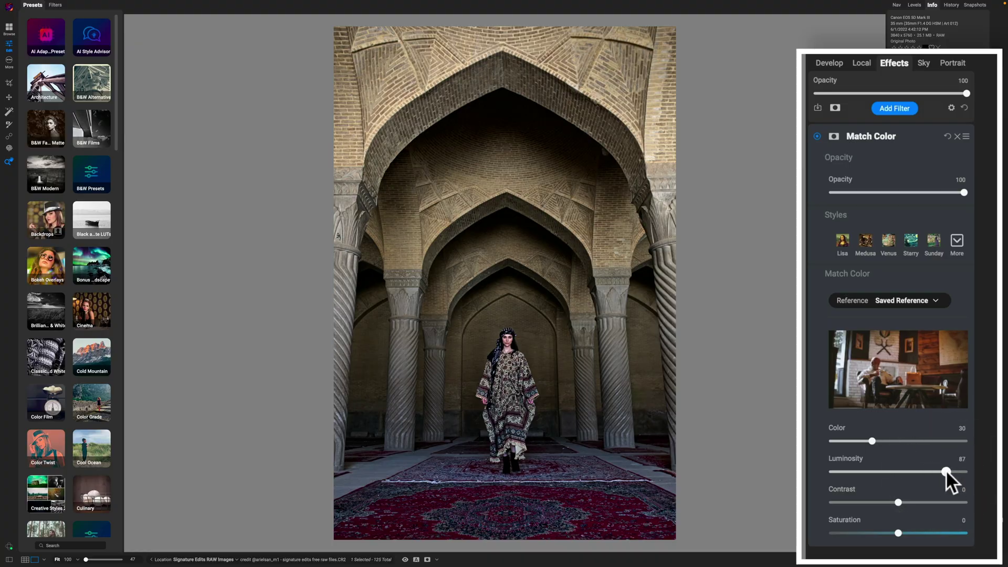
drag(930, 470, 868, 475)
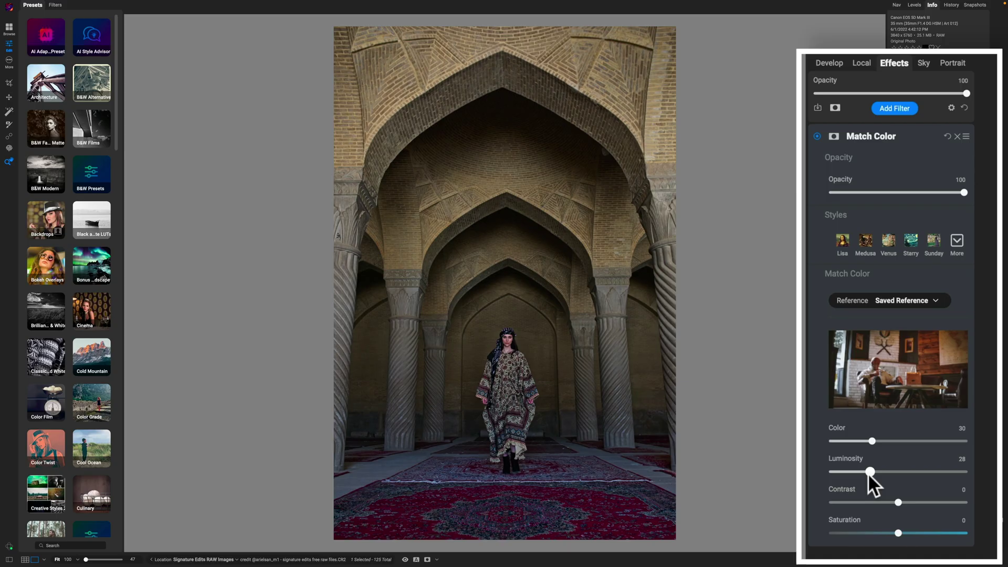
drag(869, 474, 864, 473)
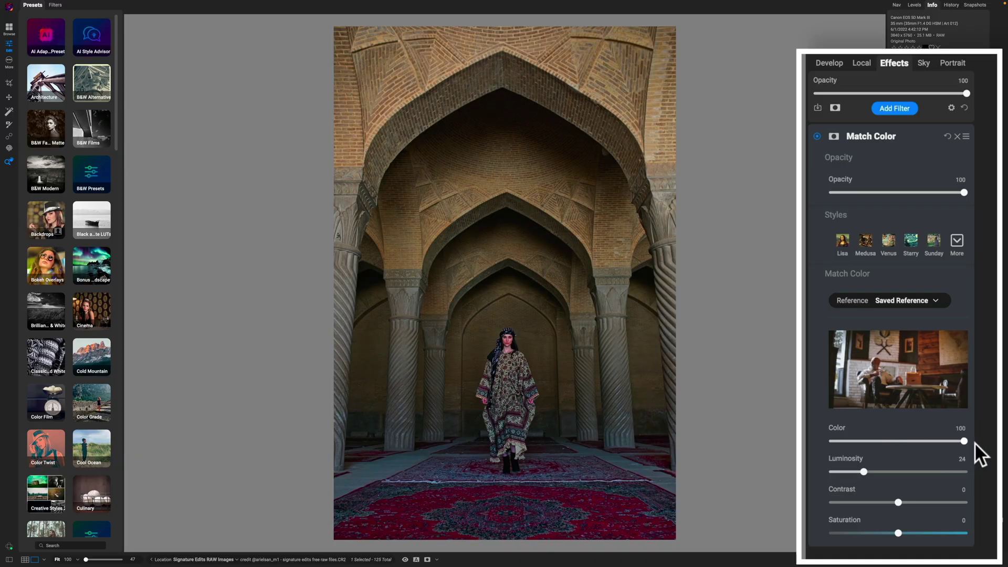
- Set the Match Color filter's Color to 33 and its Luminosity to 36
click(954, 446)
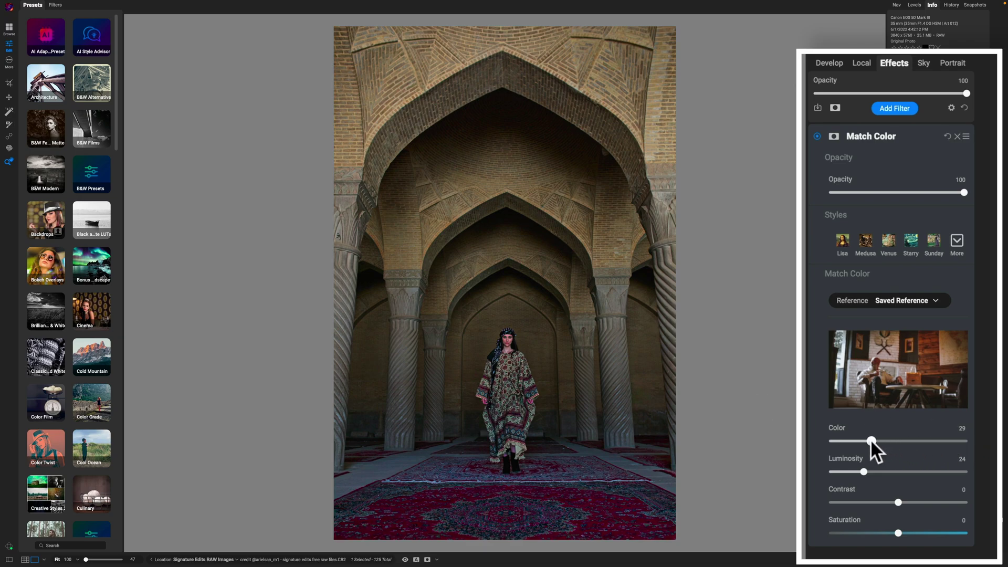
drag(870, 440, 892, 471)
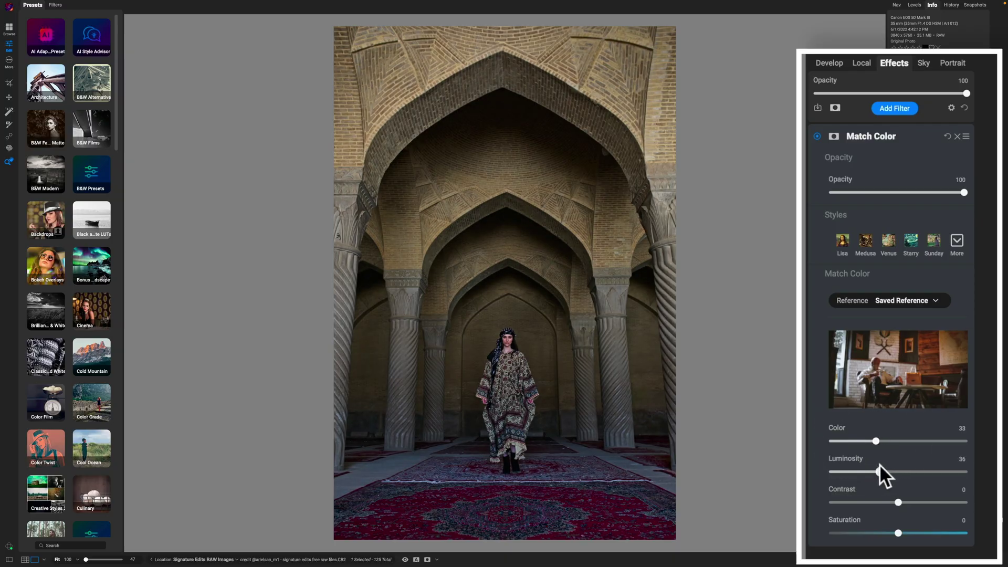
click(880, 468)
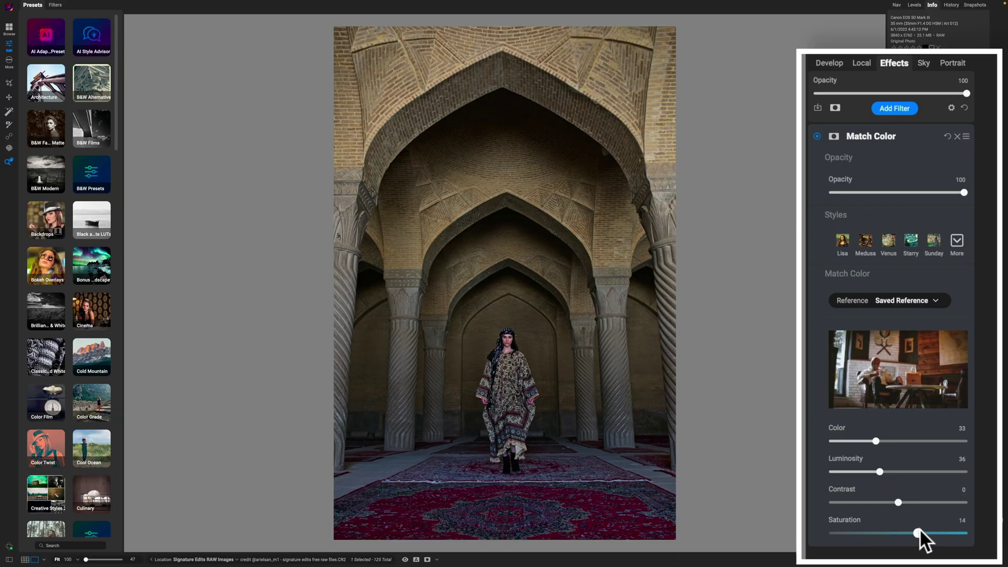
- Try a strong Match Color Saturation of 85, and set the Saturation to 12
drag(912, 530, 934, 531)
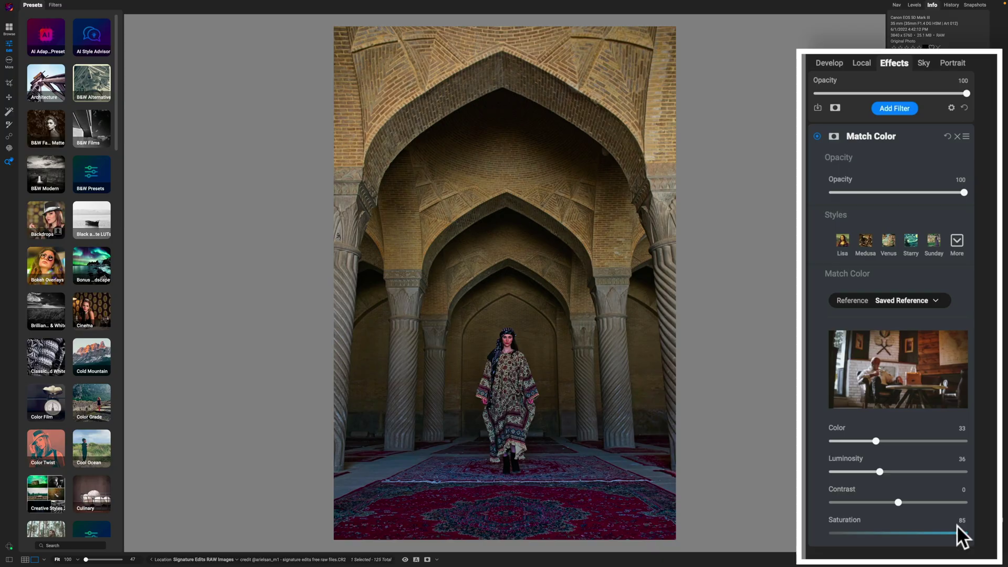
drag(957, 524, 896, 533)
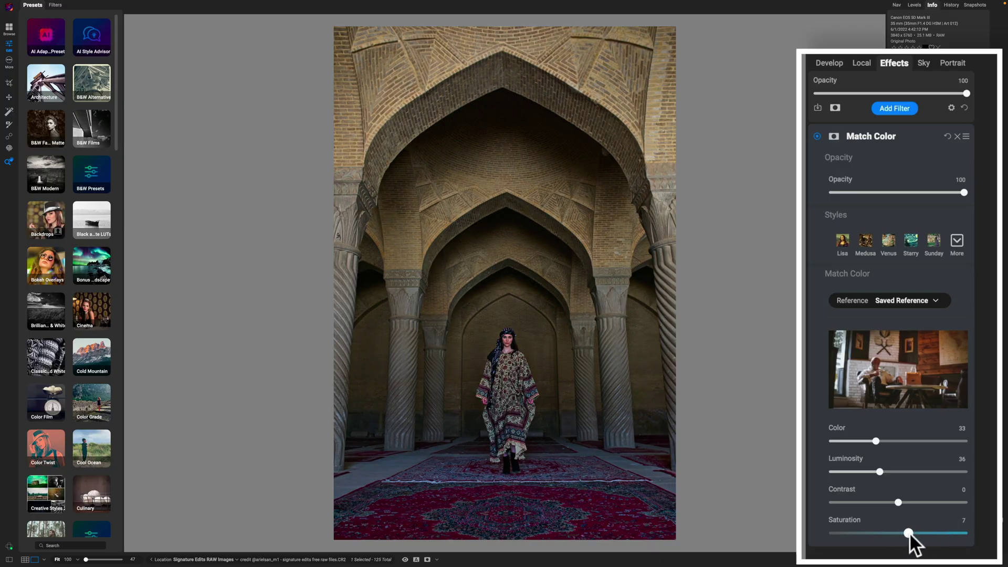
click(914, 531)
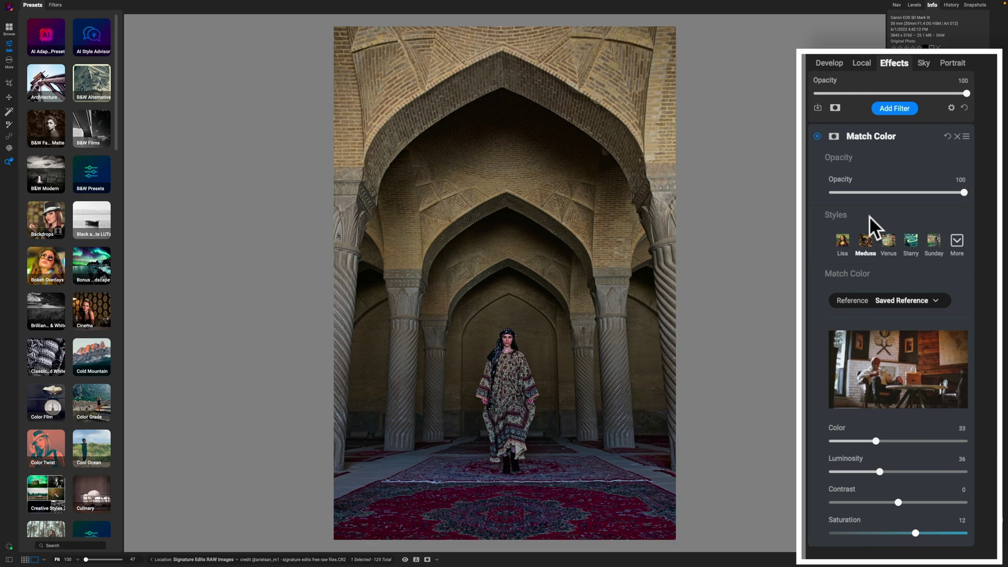
- Compare the photo with and without Match Color, collapse the filter, and compare the whole edit with the original
click(817, 136)
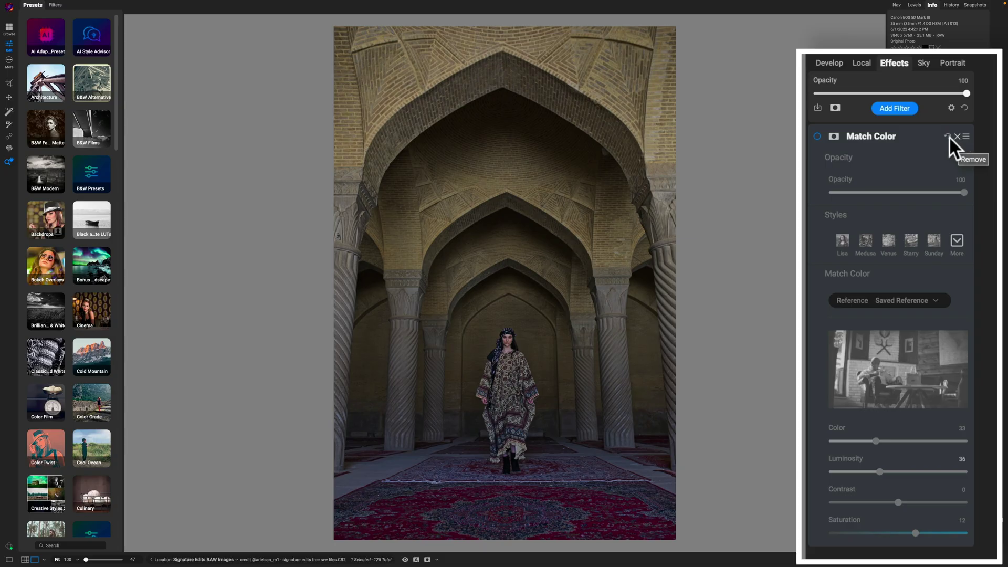
click(817, 136)
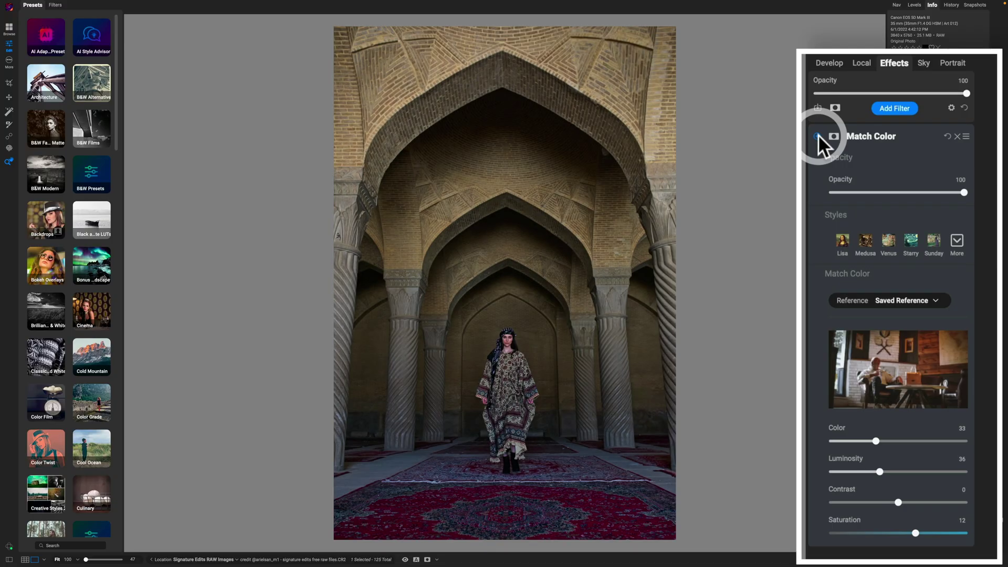
click(895, 135)
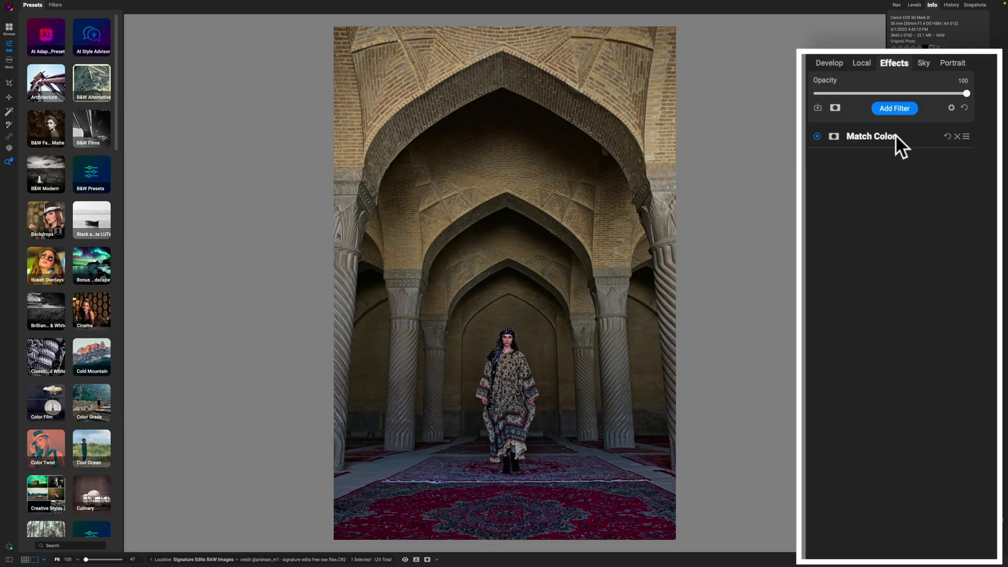
key(backslash)
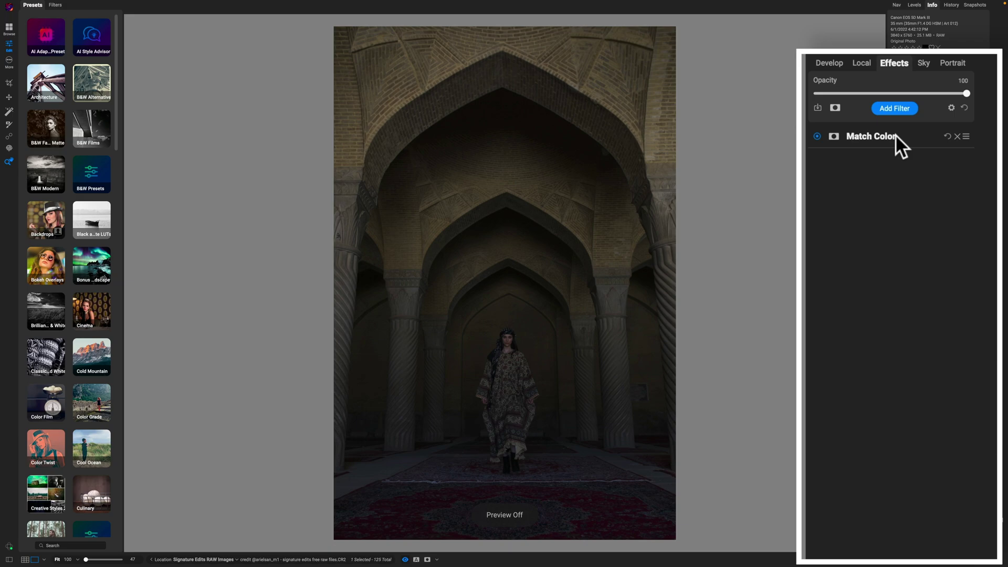
key(backslash)
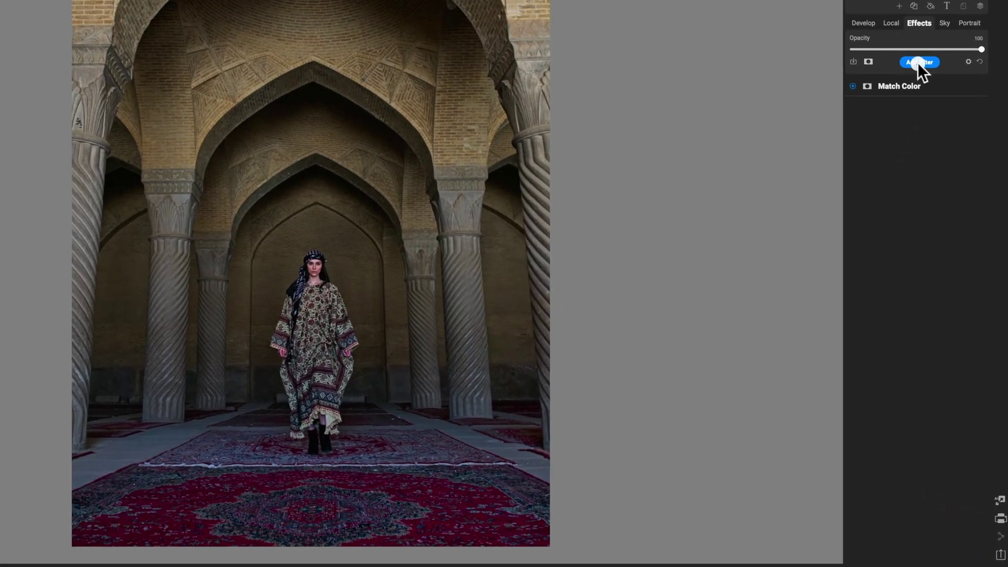
- Add a Vignette filter to the photo and apply its Big Softy style
click(917, 62)
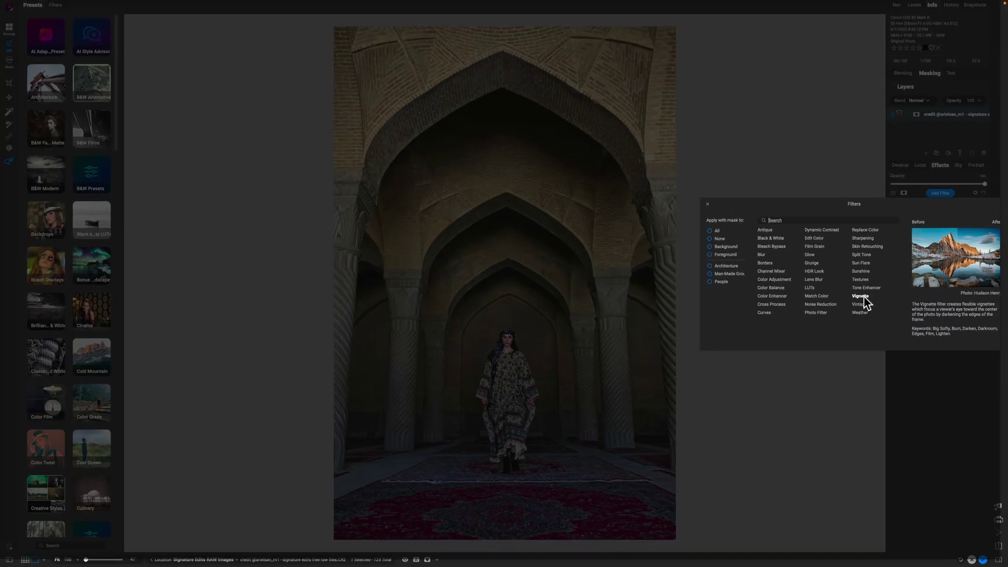
click(861, 295)
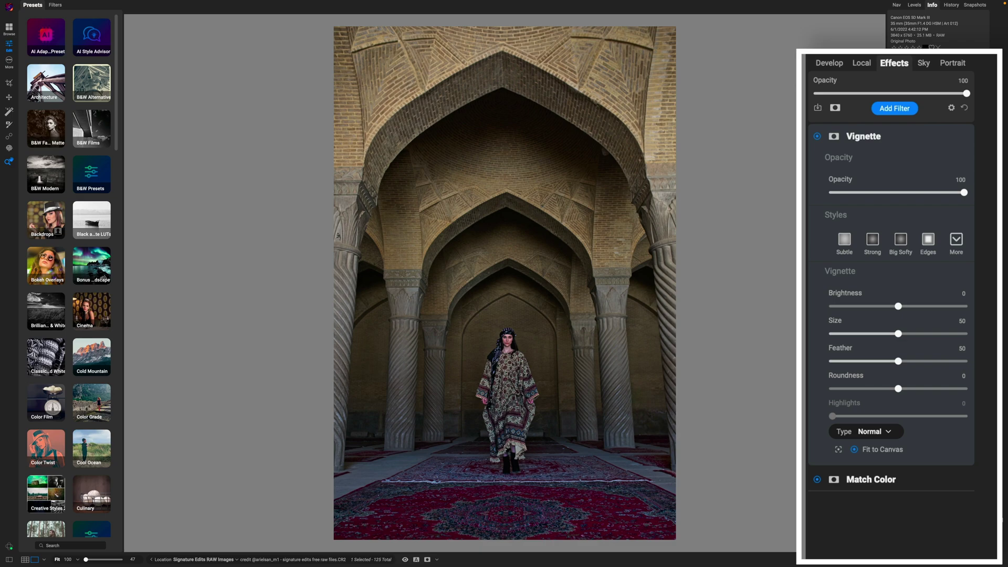
click(900, 240)
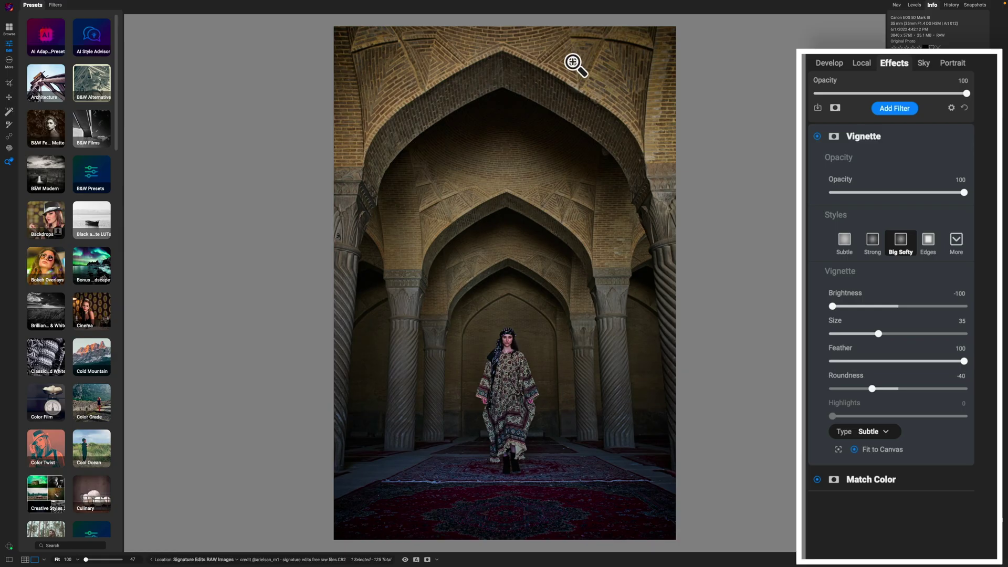
- Center the vignette on the woman by placing its center point just above her head
click(839, 449)
drag(505, 248, 503, 320)
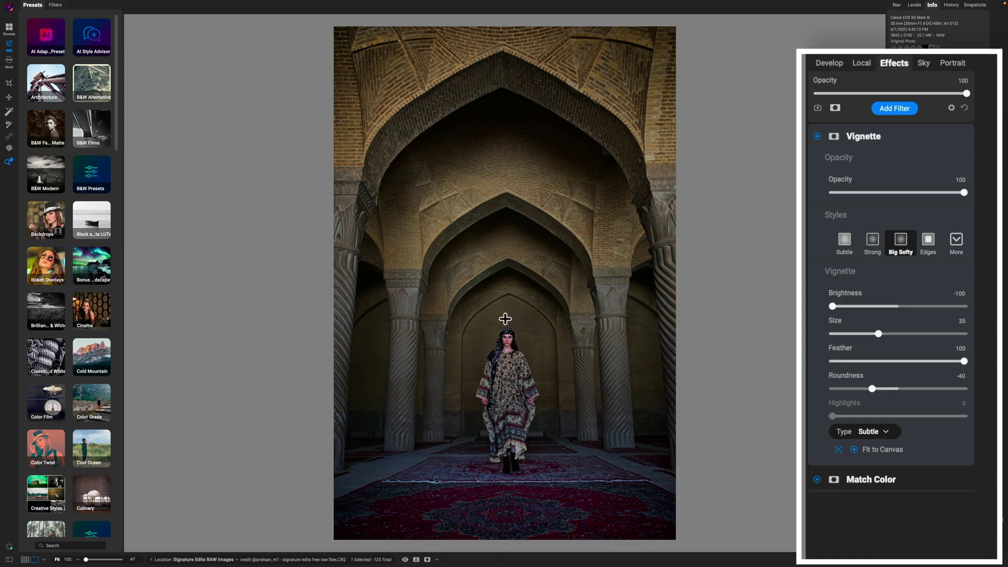
click(505, 319)
- Compare the photo with and without the vignette, collapse the filter, and compare the whole edit with the original
click(817, 136)
click(816, 136)
click(887, 140)
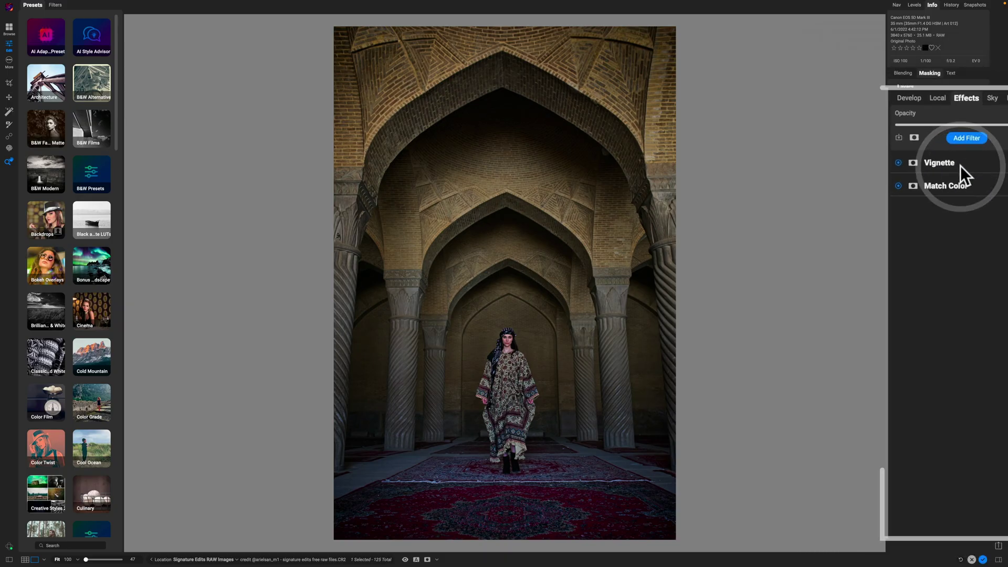
key(ctrl+p)
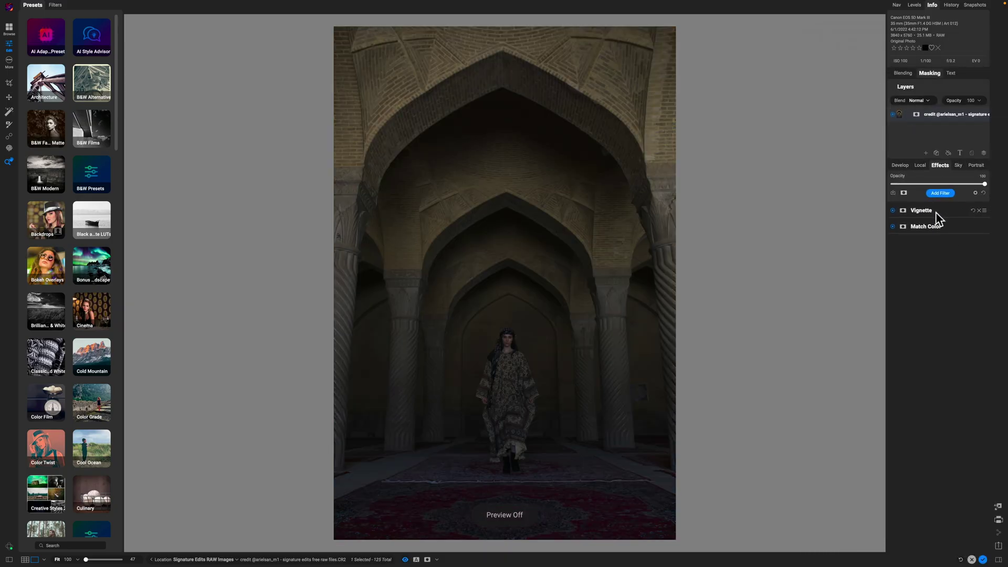
key(ctrl+p)
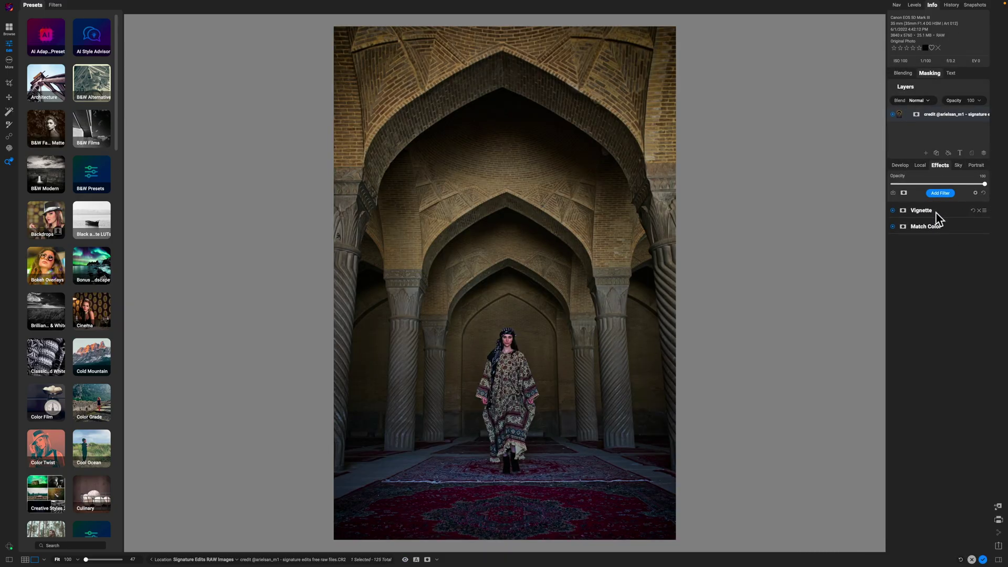